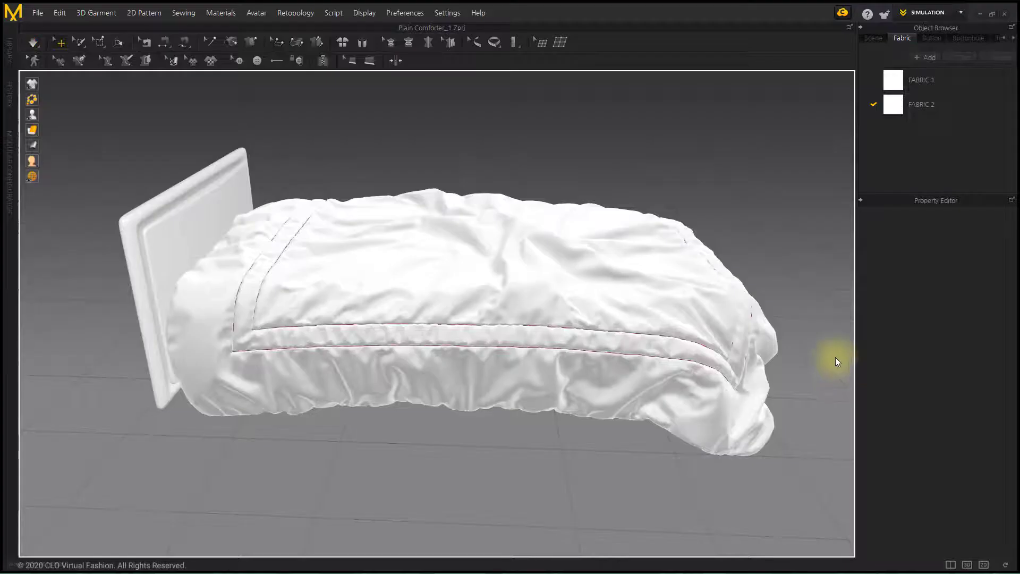
- Draw a rectangular comforter panel in the 2D pattern window
right_click_drag(836, 357, 565, 462)
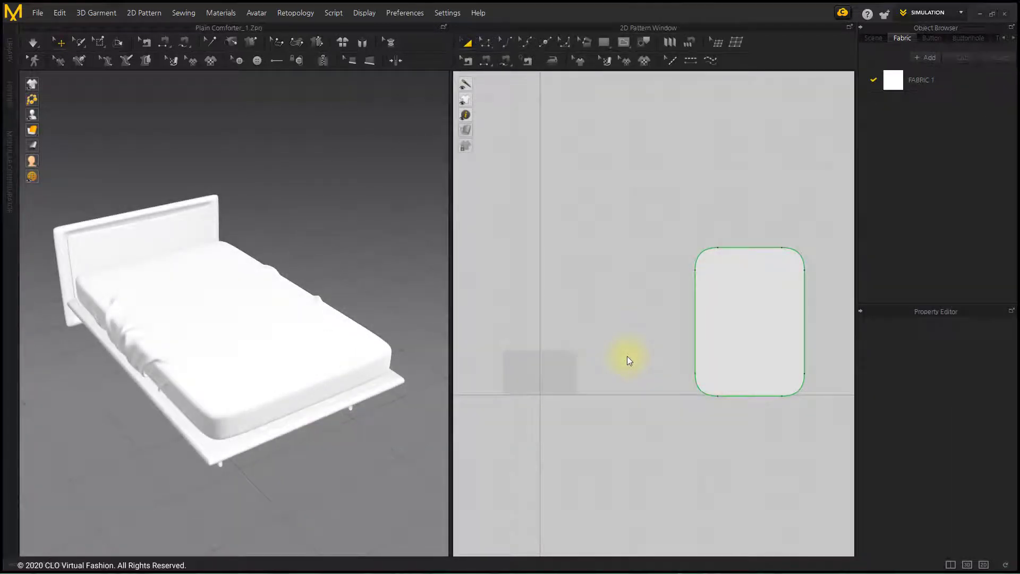
left_click(604, 42)
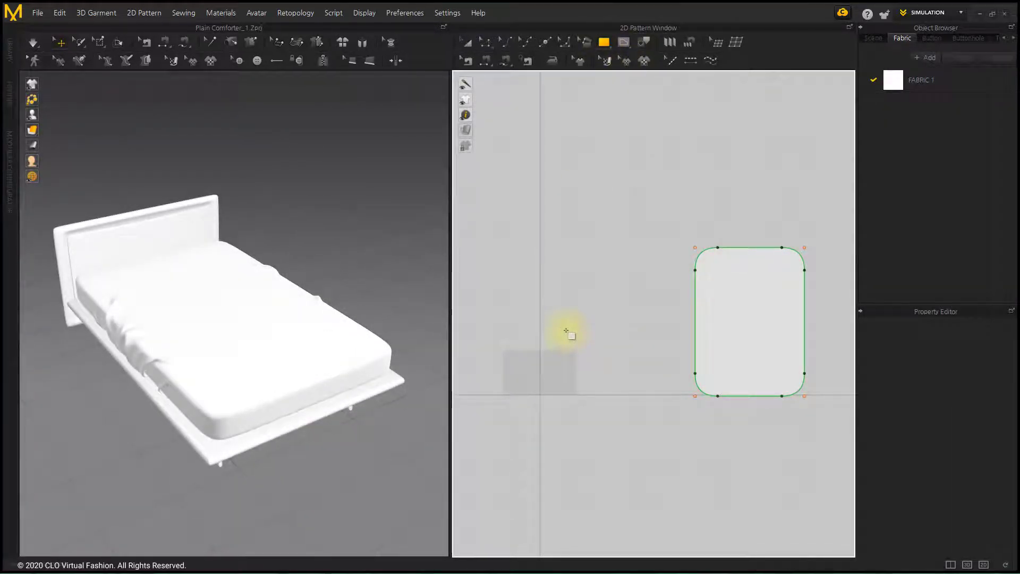
right_click_drag(566, 330, 628, 315)
left_click_drag(537, 213, 663, 365)
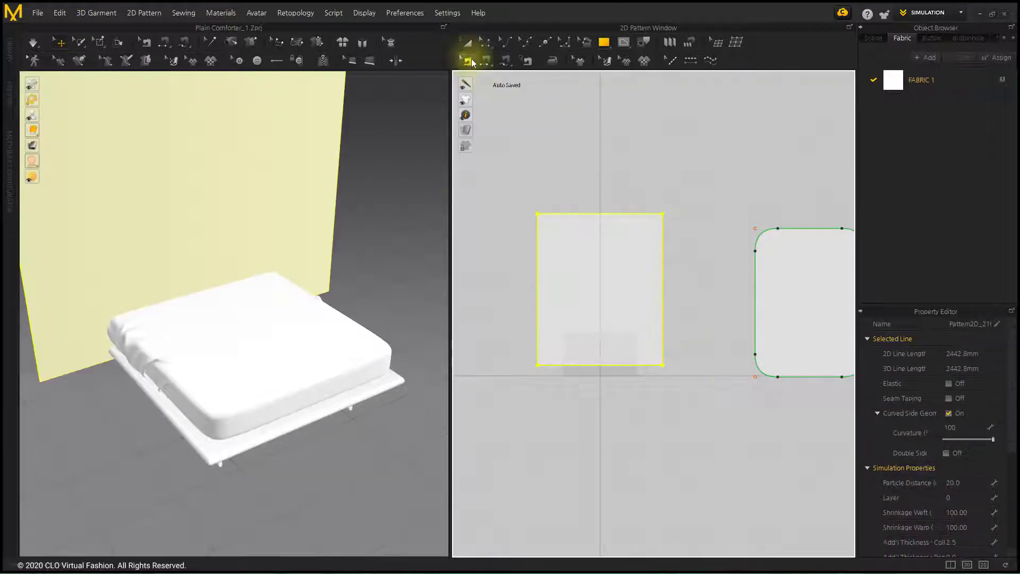
- Rotate the new panel to lie flat and centre it above the bed
left_click(466, 43)
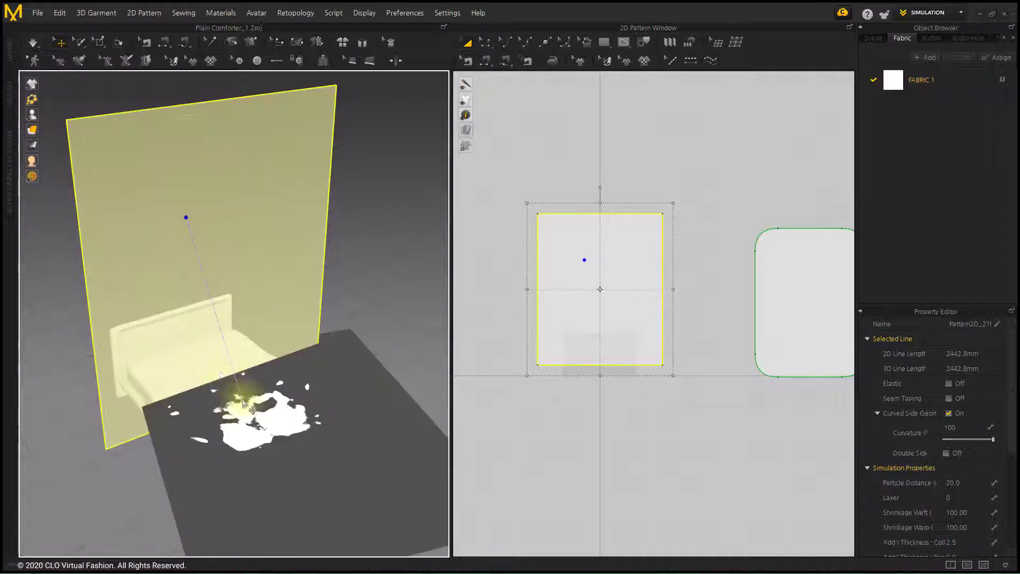
right_click_drag(186, 216, 223, 373)
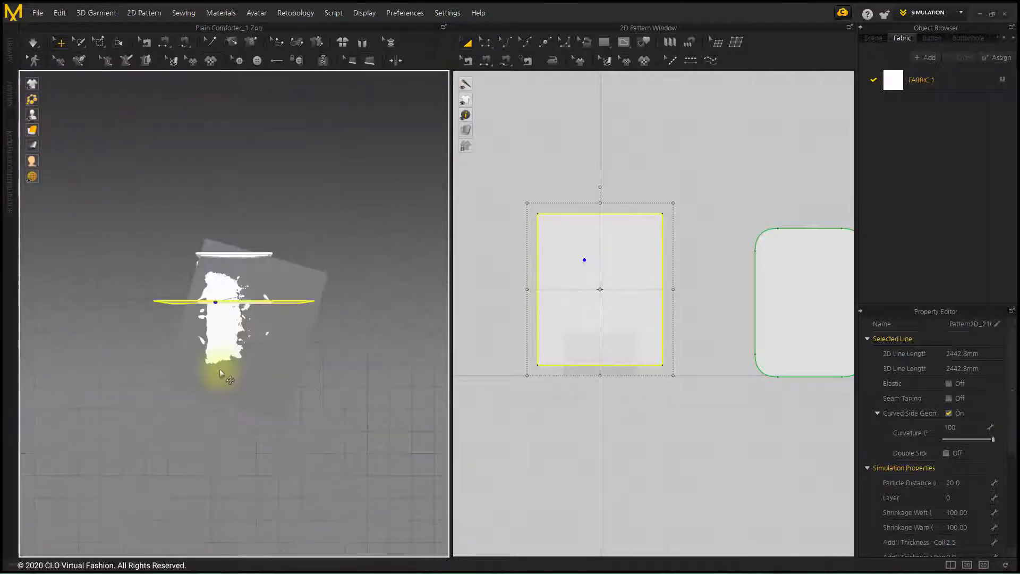
left_click(228, 296)
left_click_drag(260, 285, 259, 278)
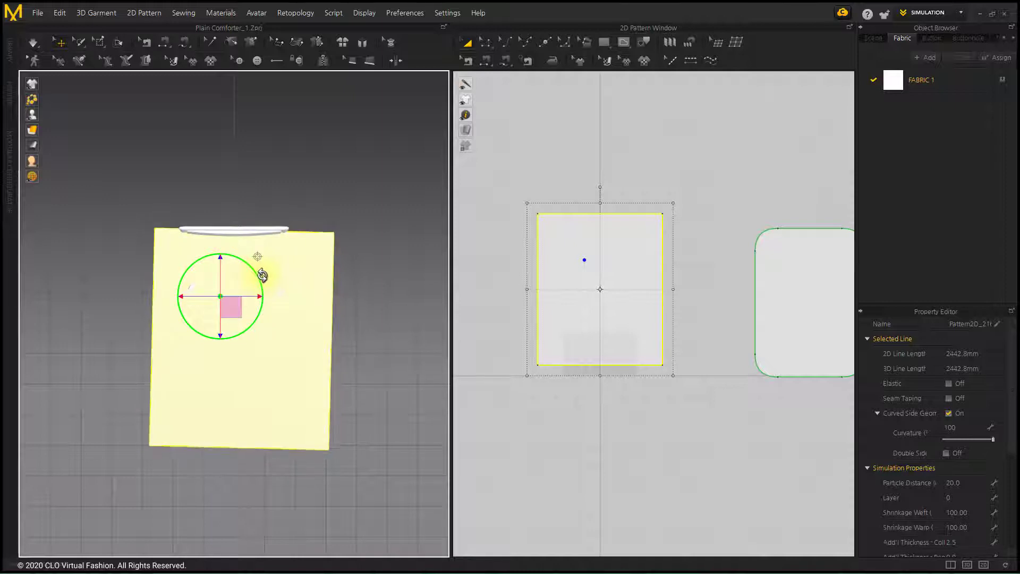
left_click_drag(231, 324, 220, 330)
- Make the panel translucent and adjust its bottom edge to fit the mattress (2320.7 mm outline)
left_click(79, 129)
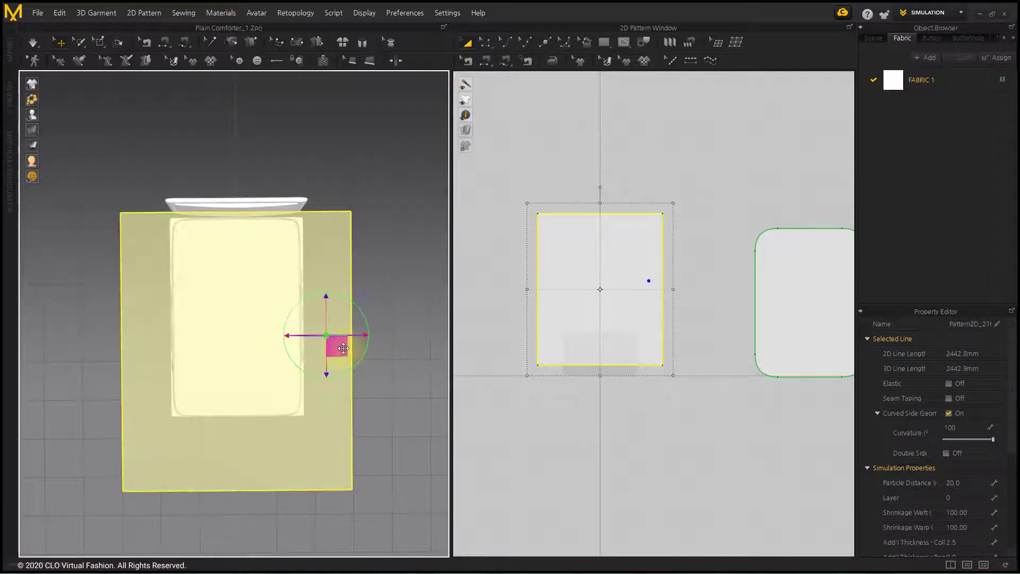
left_click(594, 355)
left_click_drag(594, 355, 606, 360)
right_click_drag(290, 404, 318, 337)
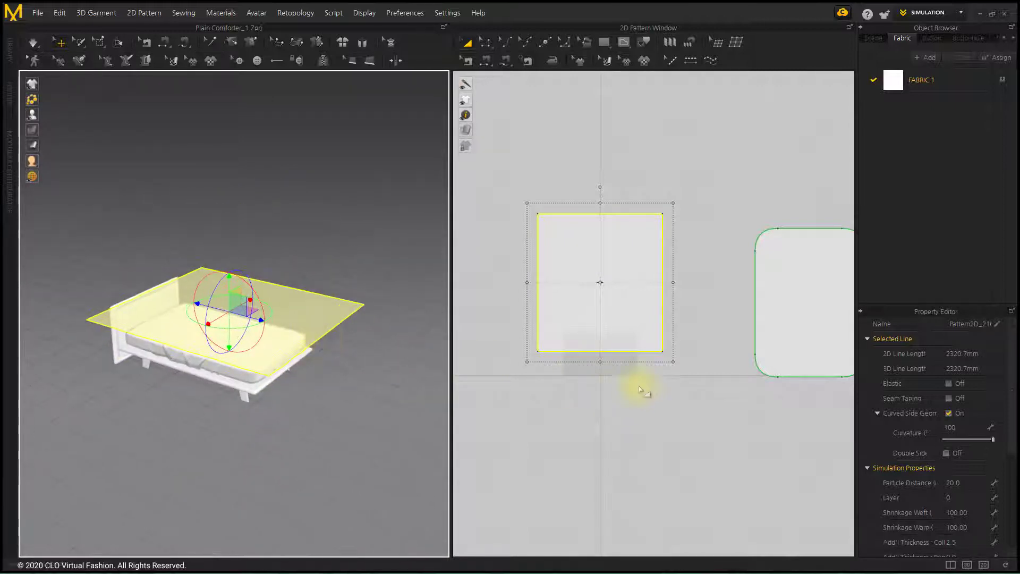
- Offset the panel outline as an internal line 70 mm inside the edge
right_click(628, 259)
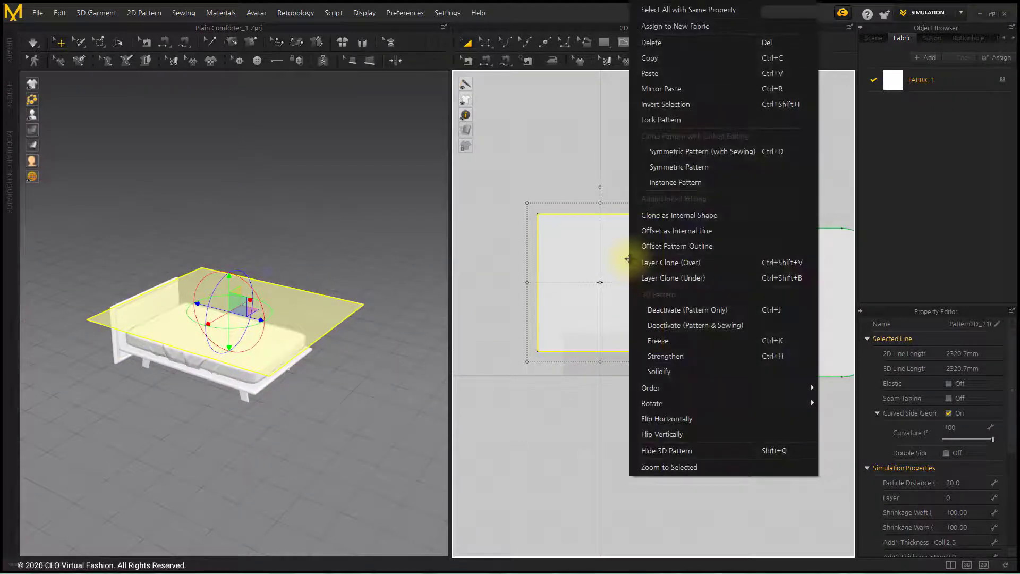
left_click(662, 233)
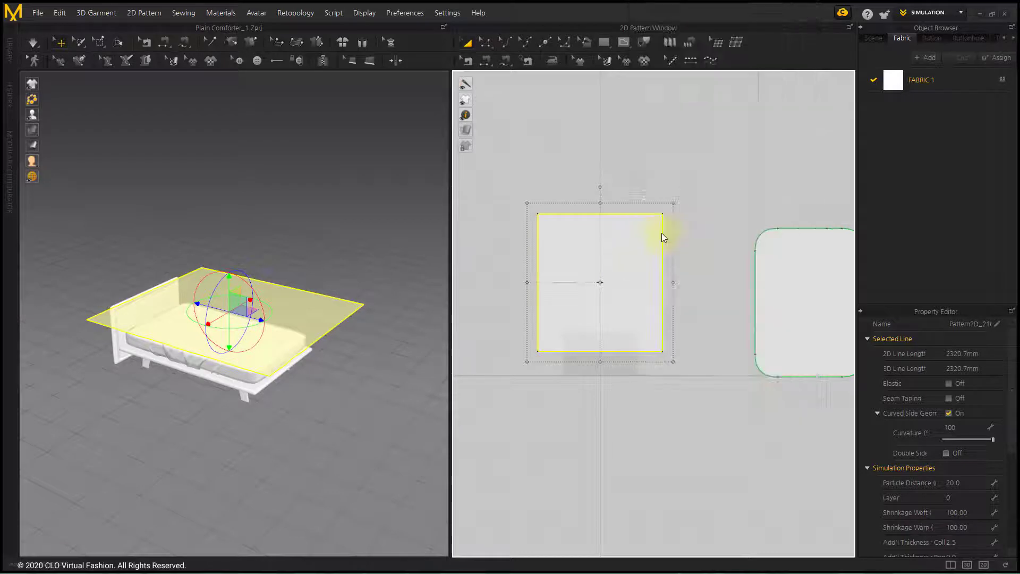
left_click_drag(574, 201, 441, 233)
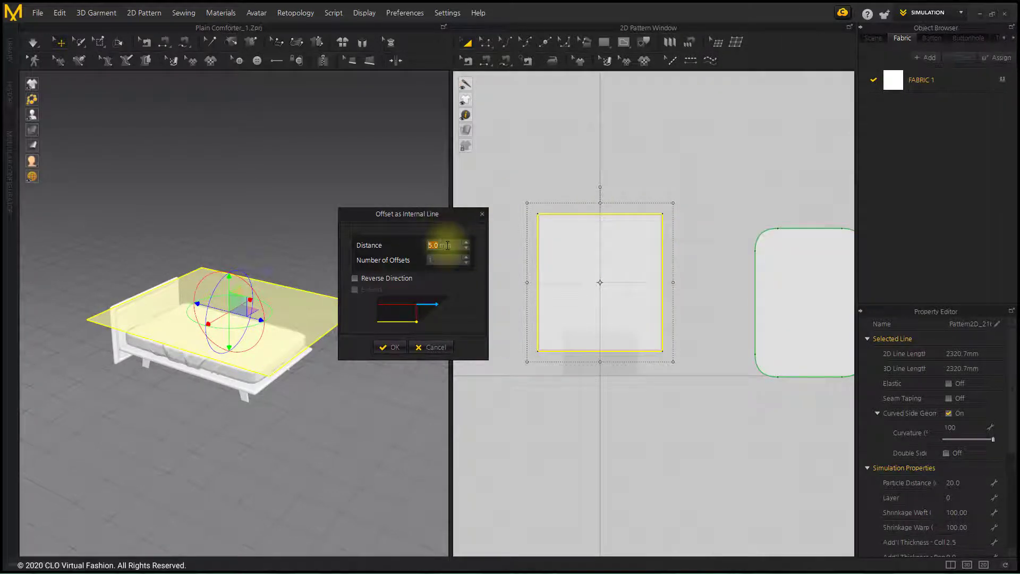
type("45")
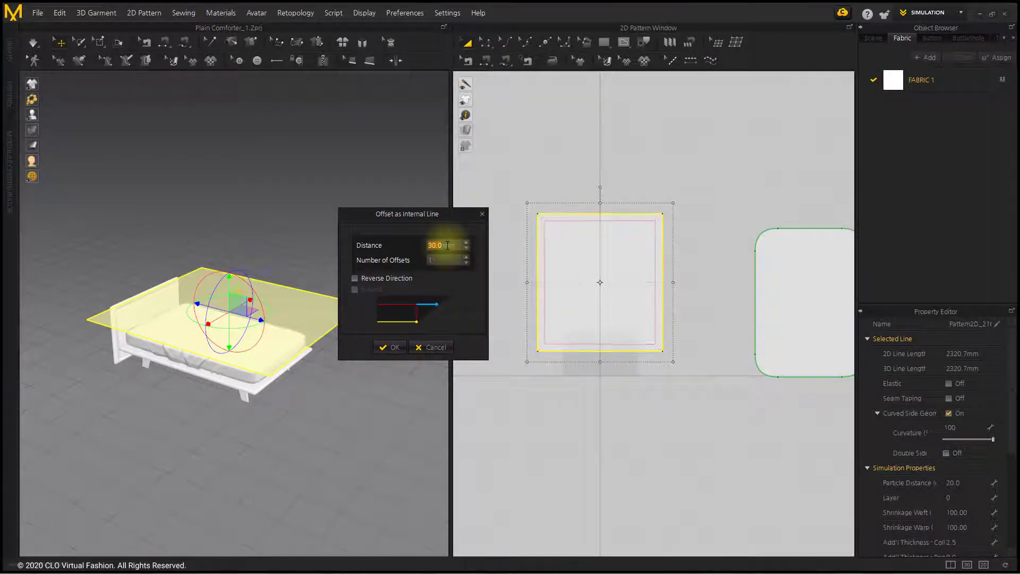
key("Return")
scroll(448, 245, "up", 20)
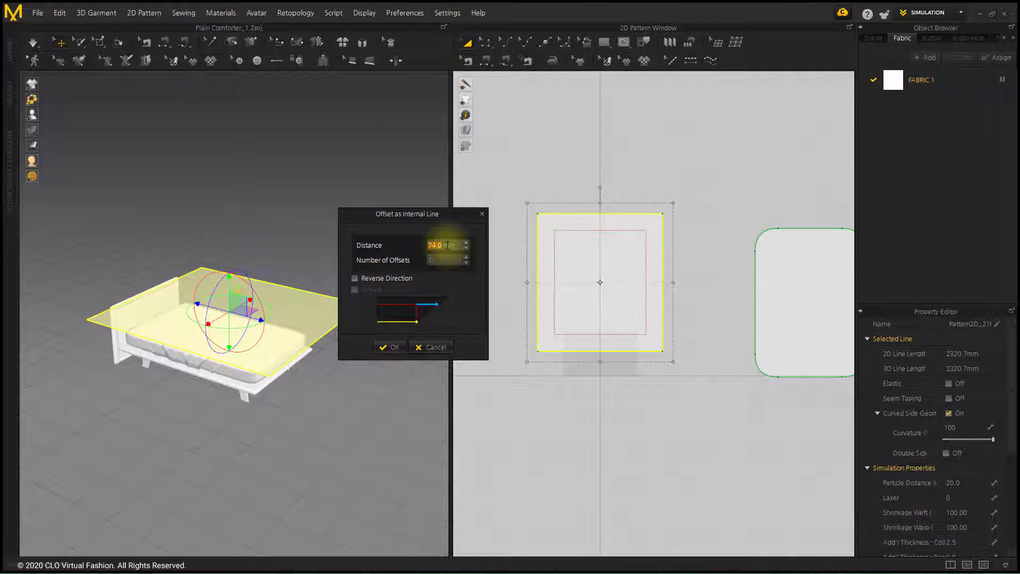
scroll(447, 245, "down", 4)
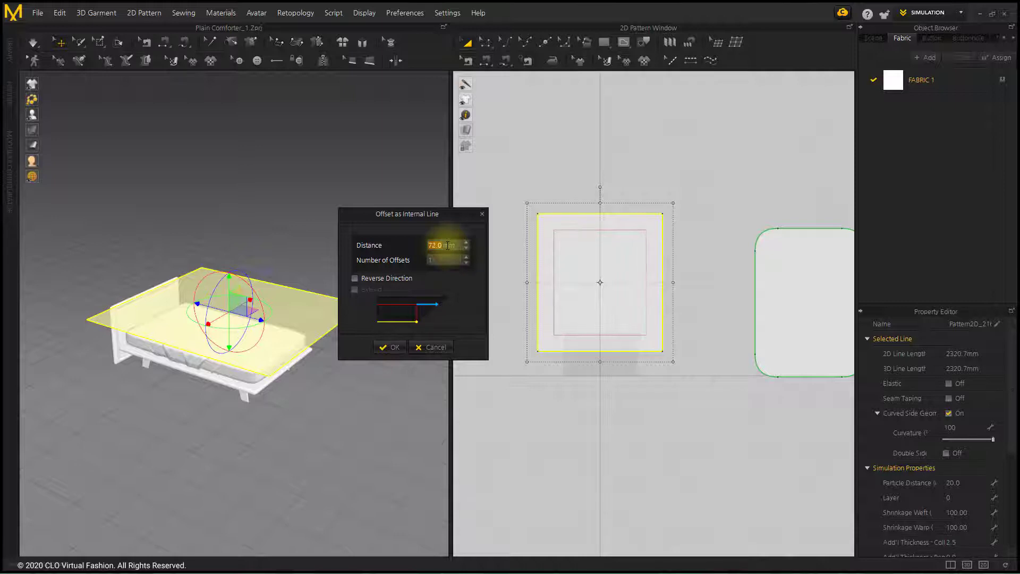
left_click(391, 347)
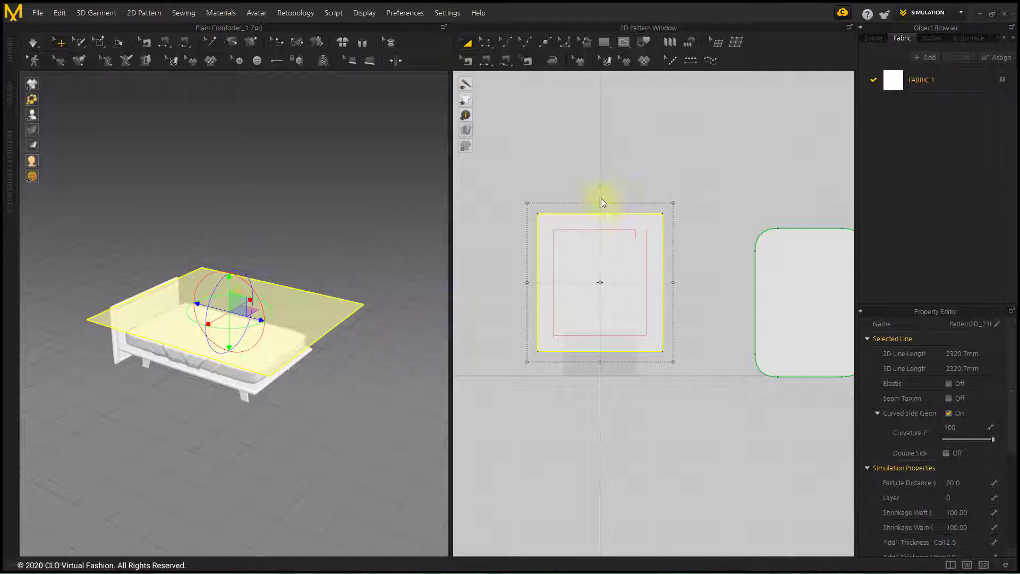
- Offset that internal line again to add a second line 20 mm further in
right_click(631, 229)
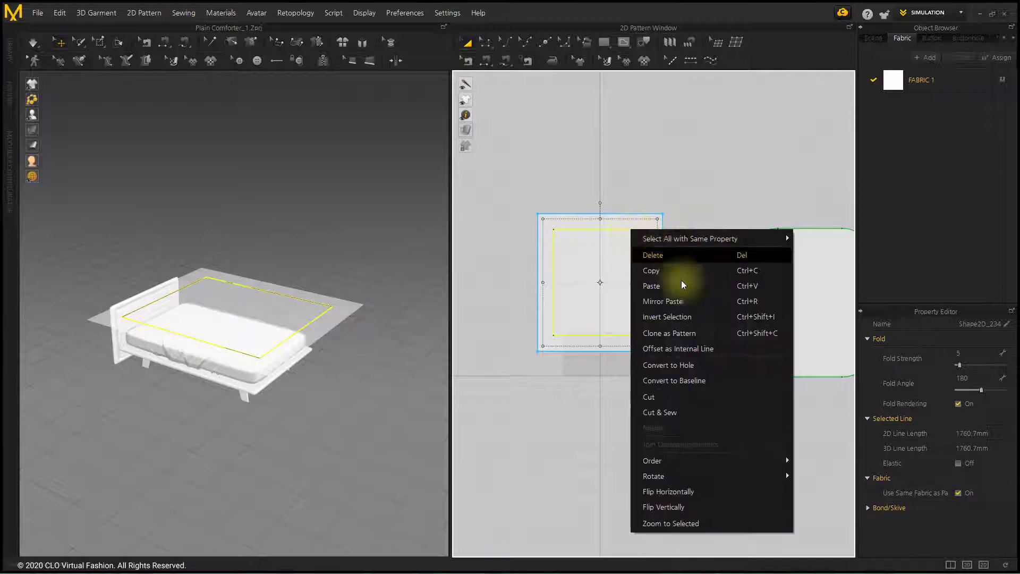
left_click(699, 348)
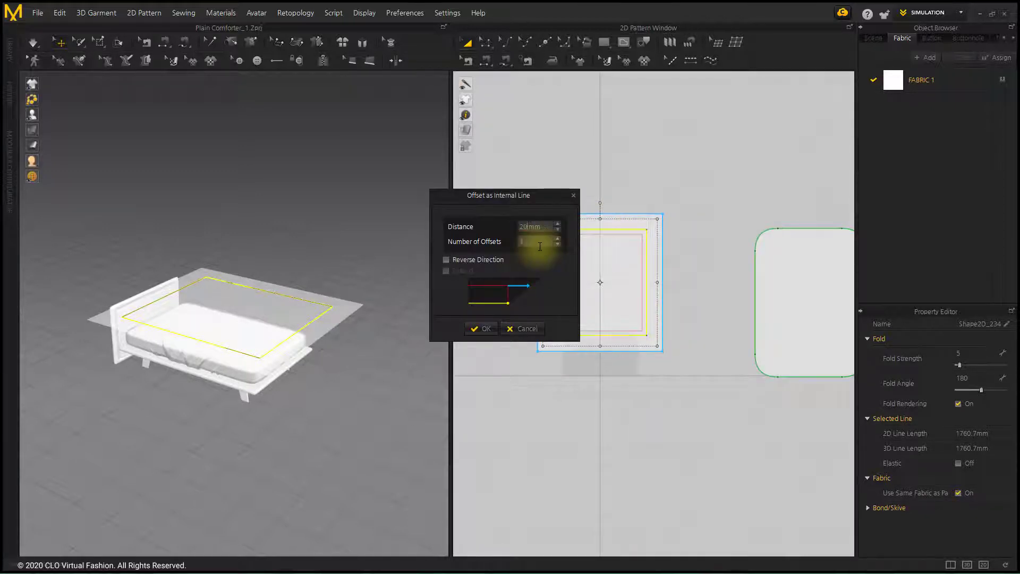
left_click(481, 329)
- Make a Layer Clone (Over) copy of the bordered panel and place it
left_click(612, 403)
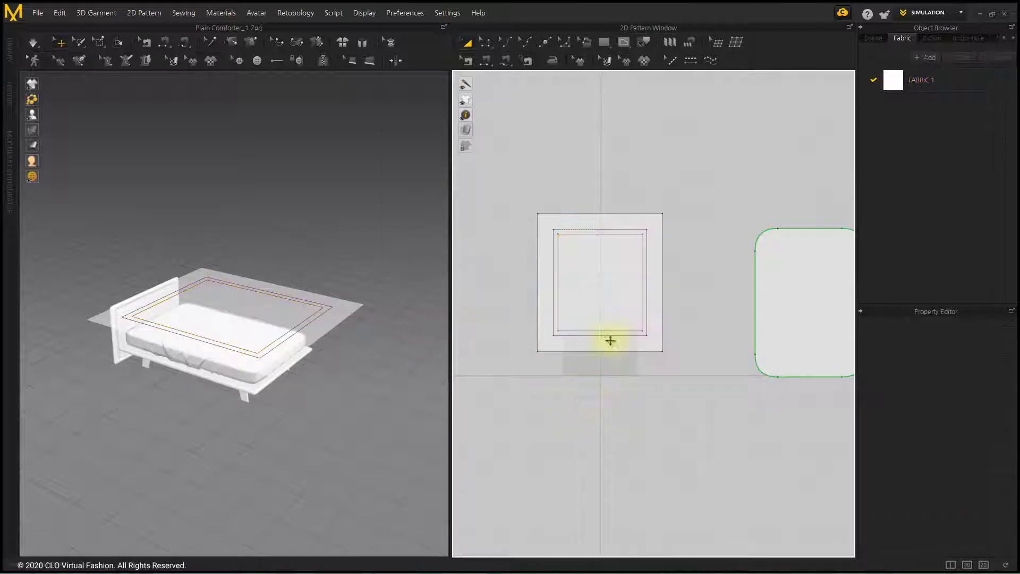
right_click(610, 220)
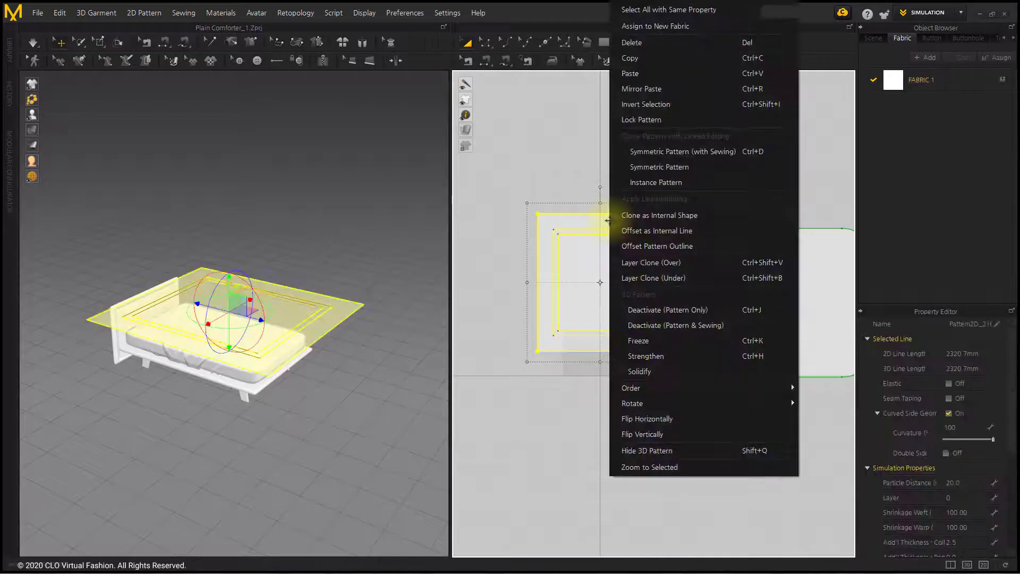
left_click(656, 262)
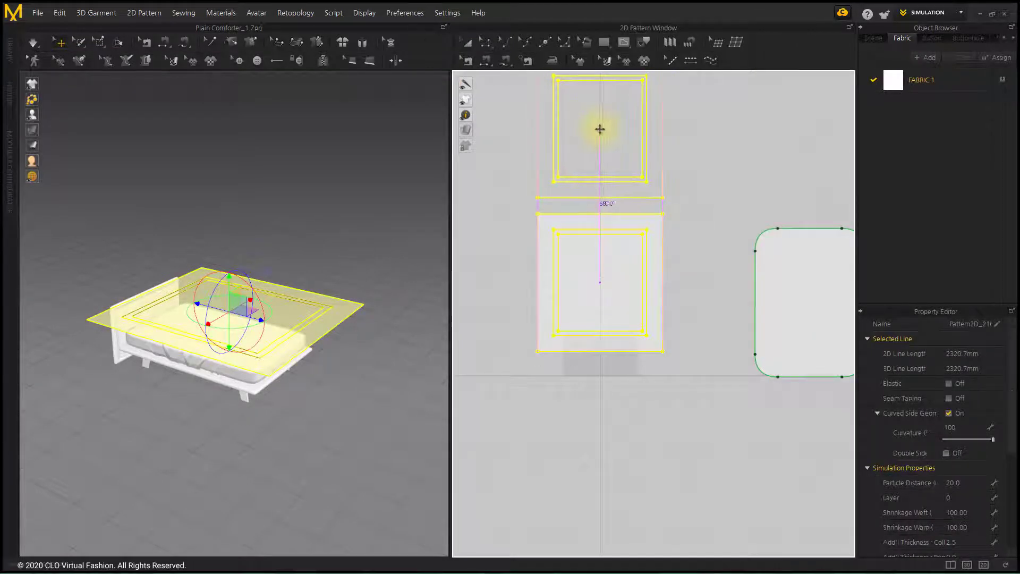
left_click(652, 163)
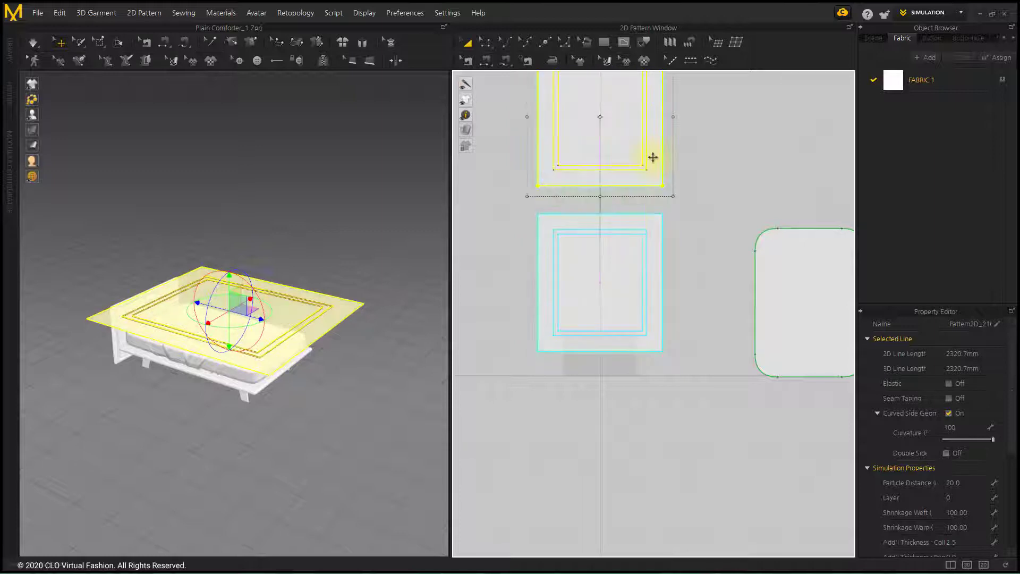
mouse_move(654, 155)
right_mouse_down()
mouse_move(679, 250)
mouse_move(719, 262)
mouse_move(723, 249)
right_mouse_up()
scroll(720, 261, "up", 2)
left_click(833, 261)
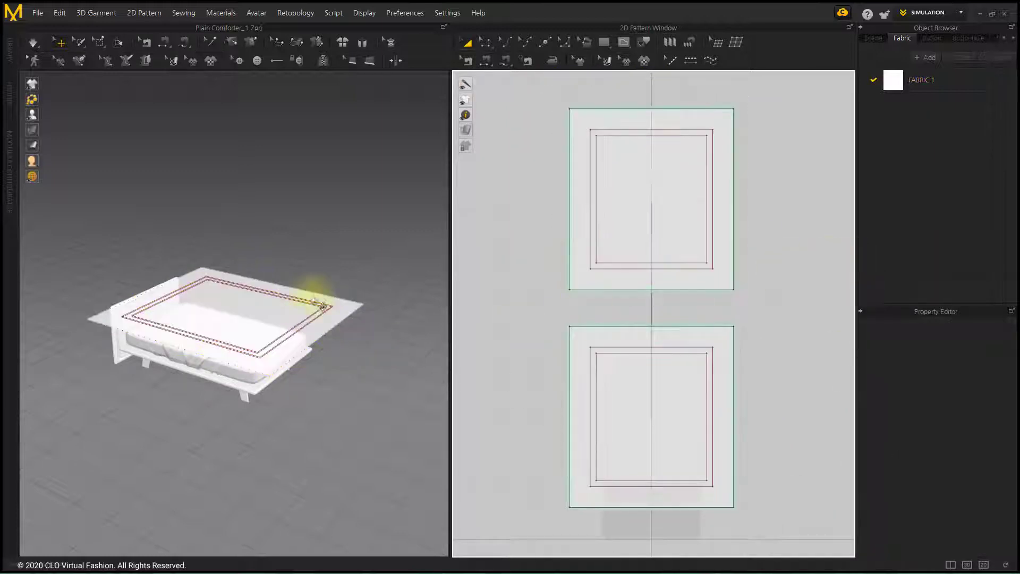
- Lift the cloned panel upward so it sits just above the original
scroll(298, 276, "up", 5)
left_click(255, 288)
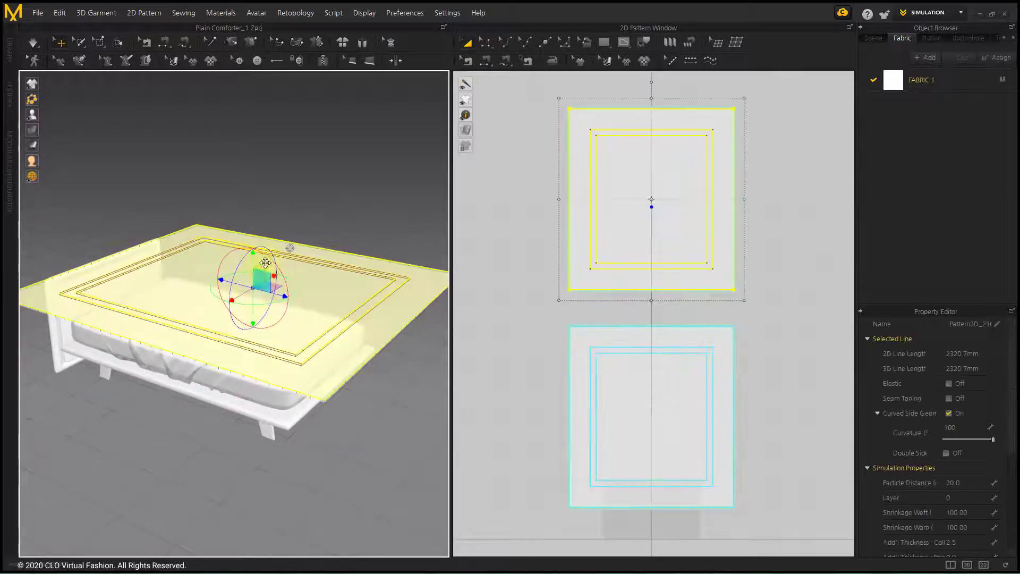
left_click_drag(253, 253, 250, 218)
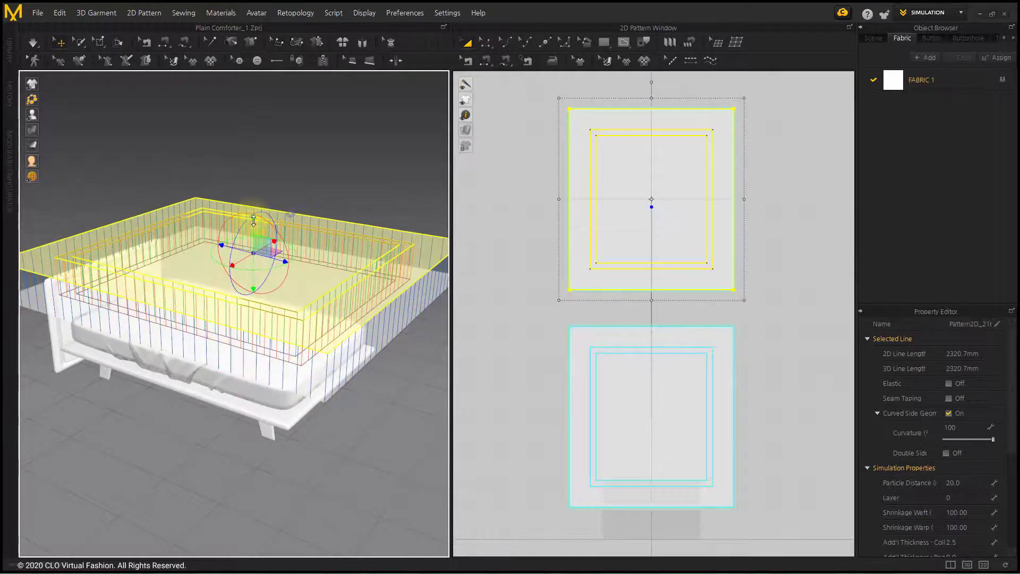
left_click(310, 161)
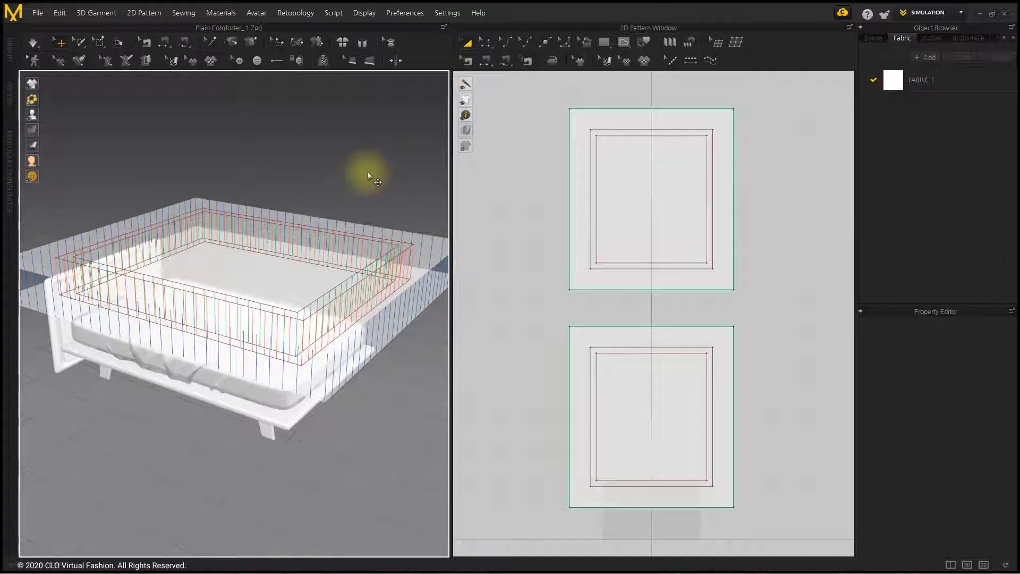
- Freeze the lower panel, then select the top panel and refine its Particle Distance
right_click(404, 319)
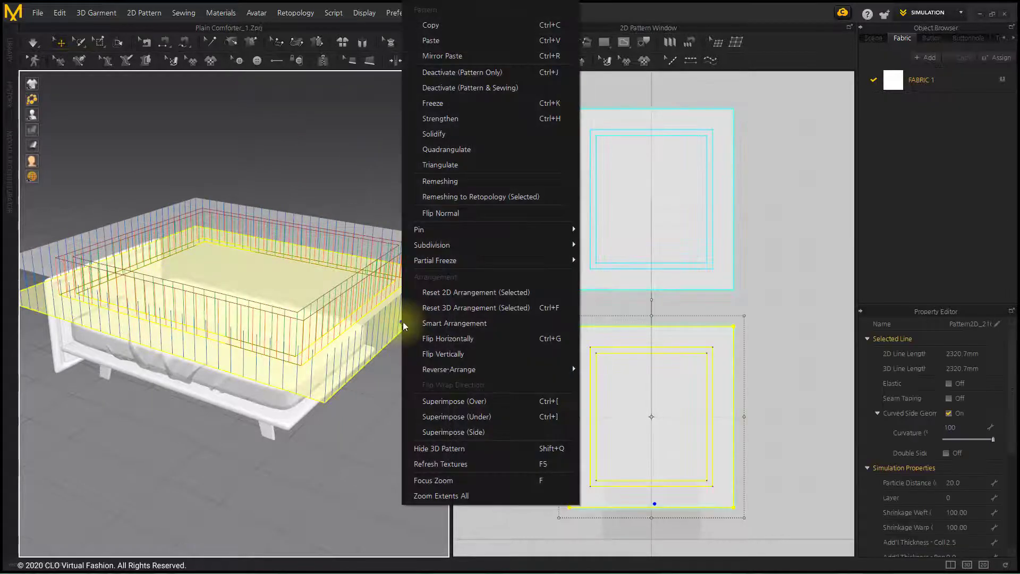
left_click(432, 104)
left_click(412, 161)
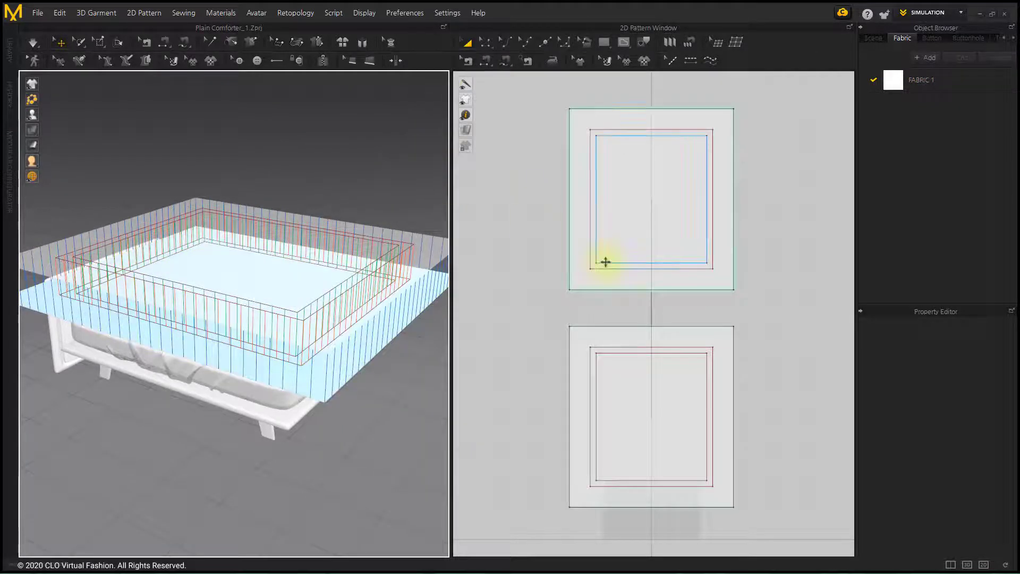
left_click(734, 272)
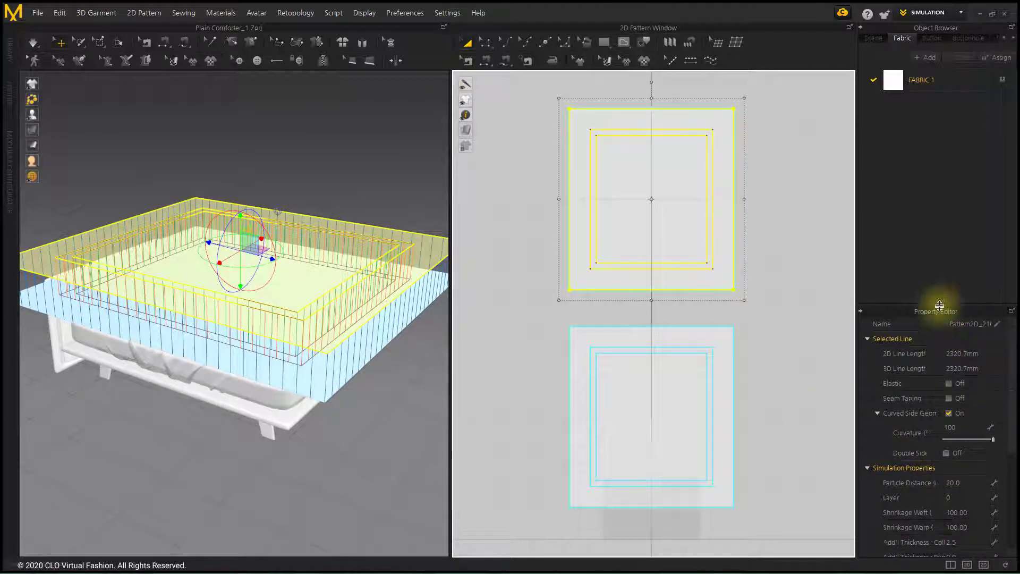
left_click_drag(940, 305, 938, 194)
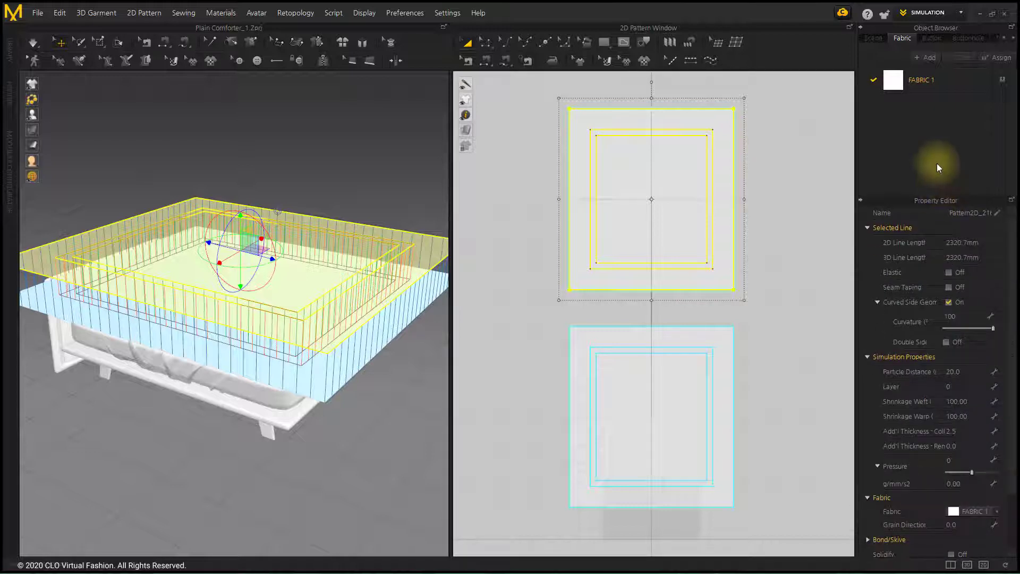
double_click(975, 370)
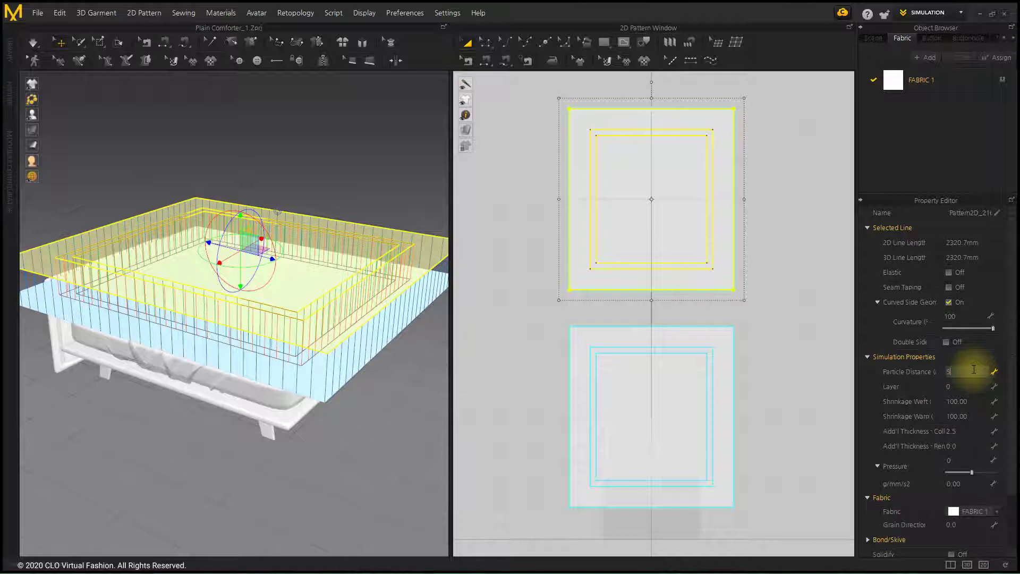
key("Return")
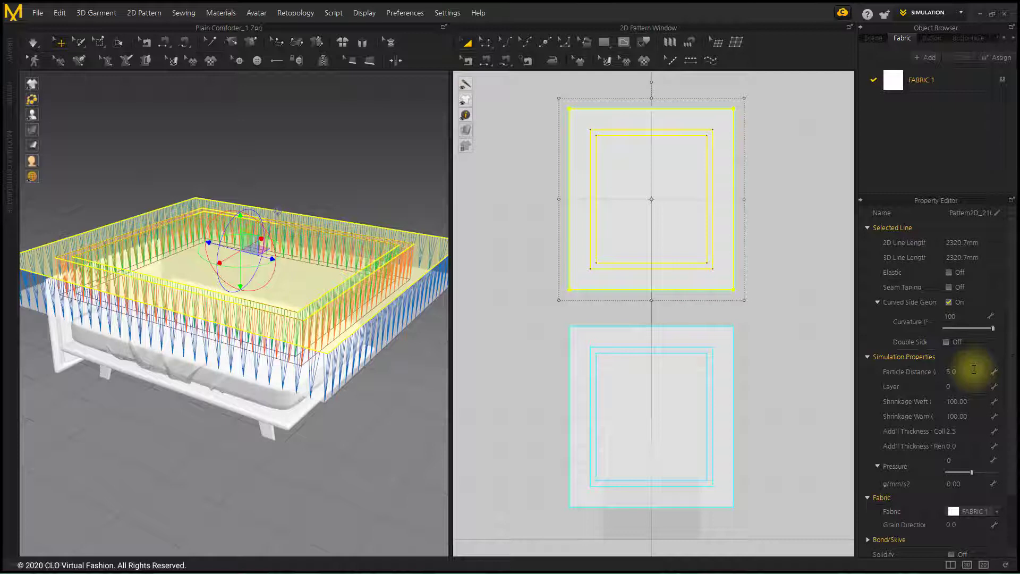
- Set the top panel's Shrinkage Weft and Shrinkage Warp both to 109
left_click(972, 401)
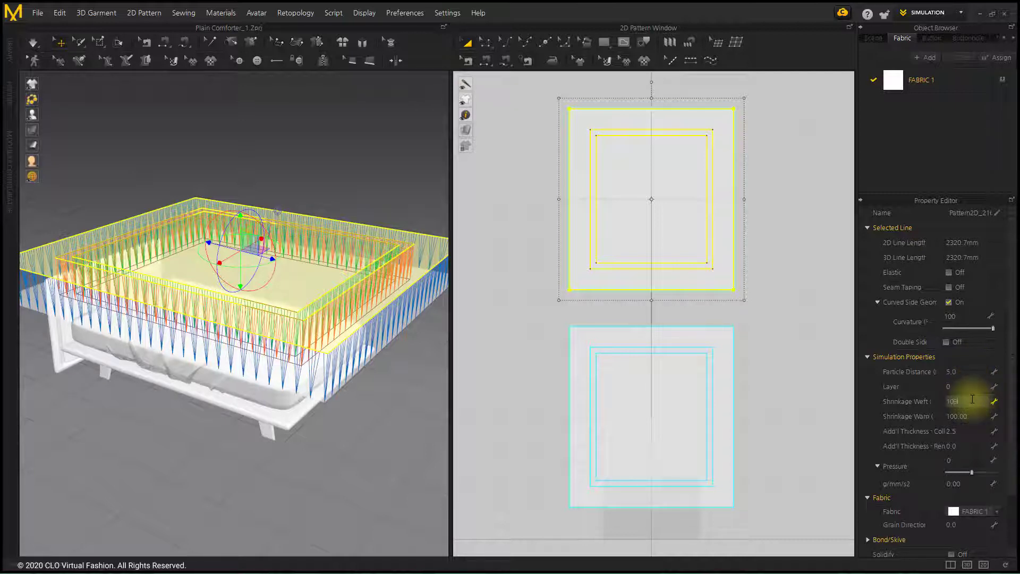
type("109")
key("Return")
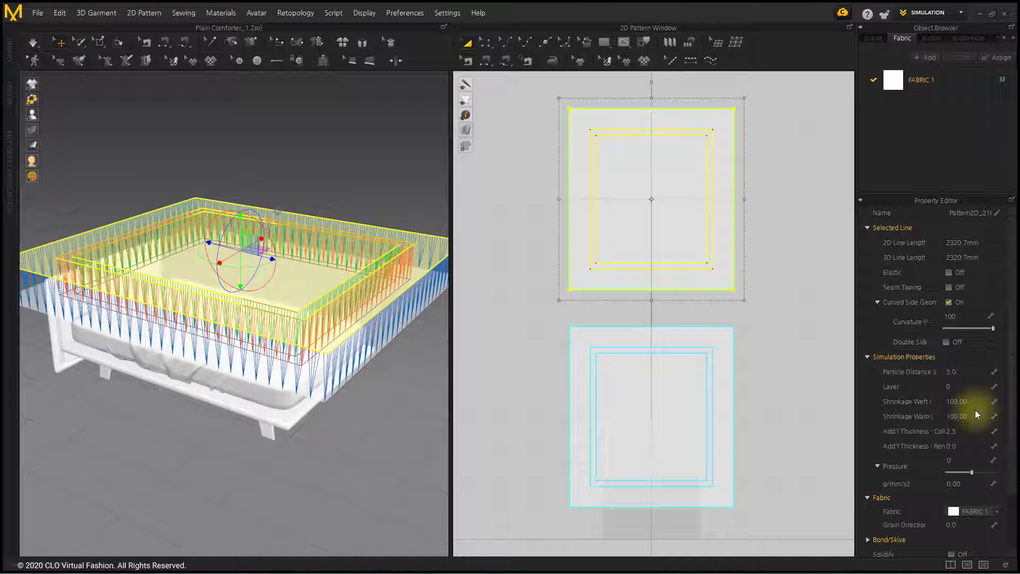
left_click(972, 417)
type("109")
key("Return")
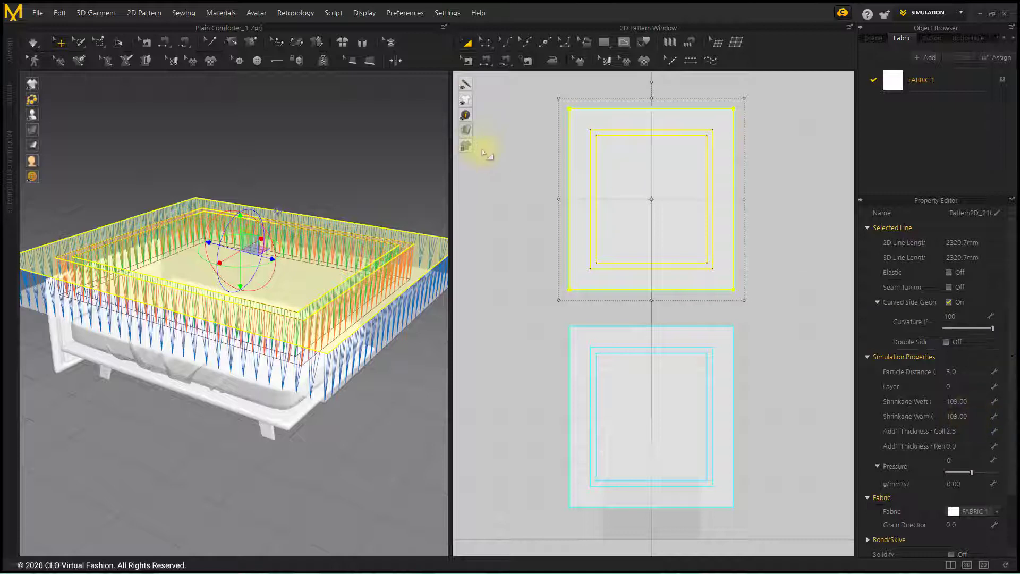
- Select both comforter panels and copy the fabric to create FABRIC 2
left_click(515, 193)
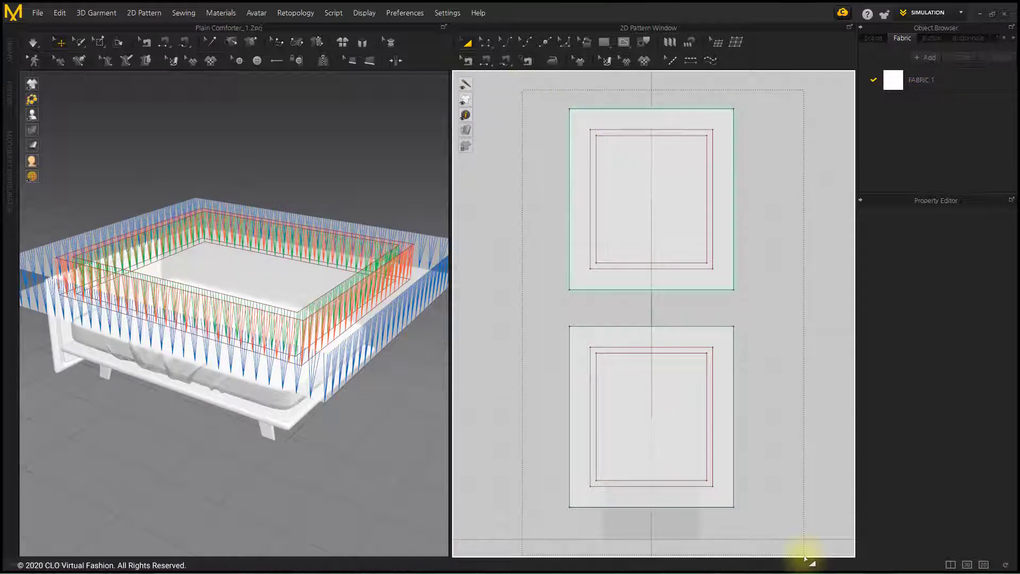
key("ctrl+a")
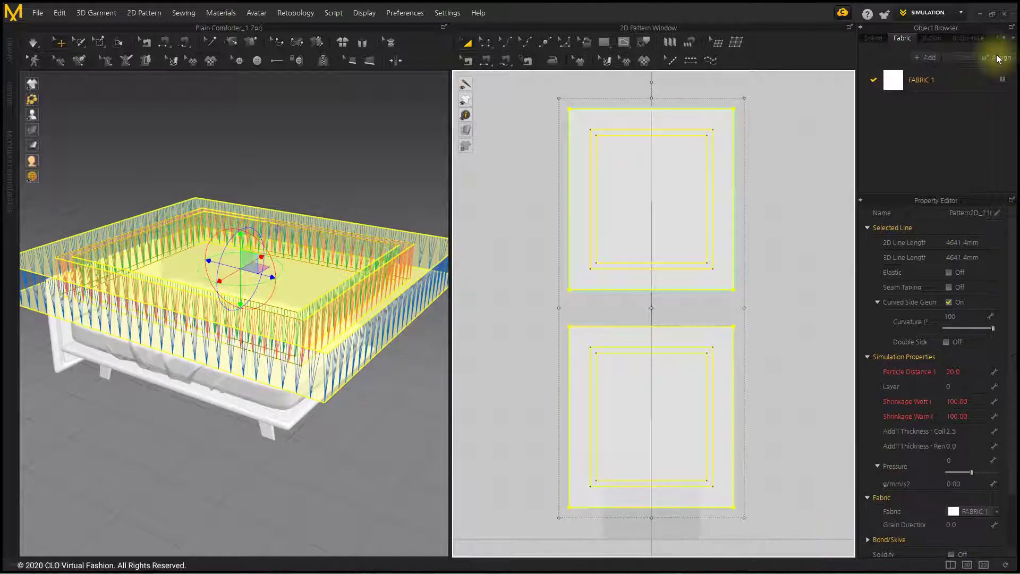
left_click(998, 58)
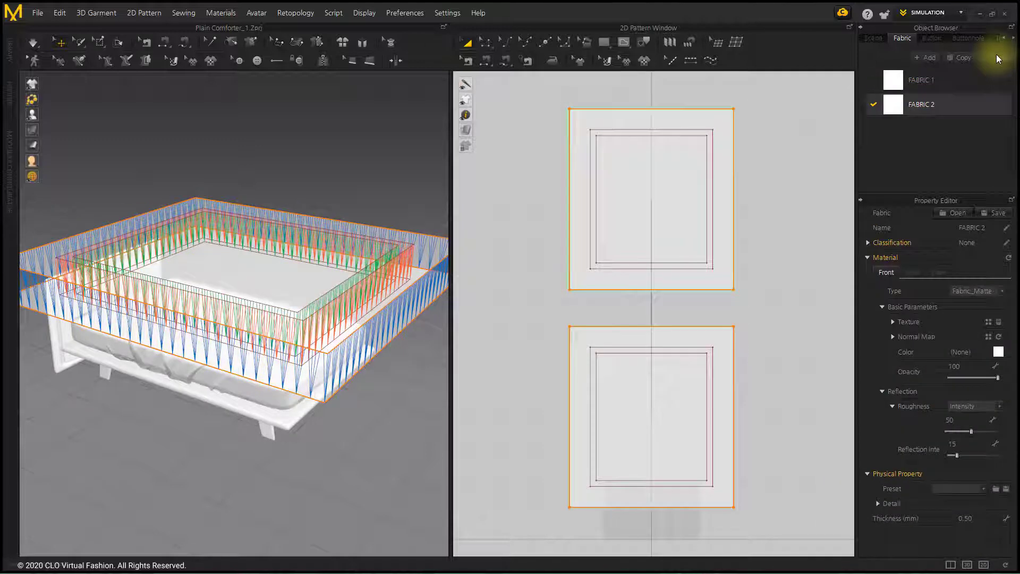
left_click(793, 209)
- Apply a Physical Property preset to FABRIC 2
left_click(931, 107)
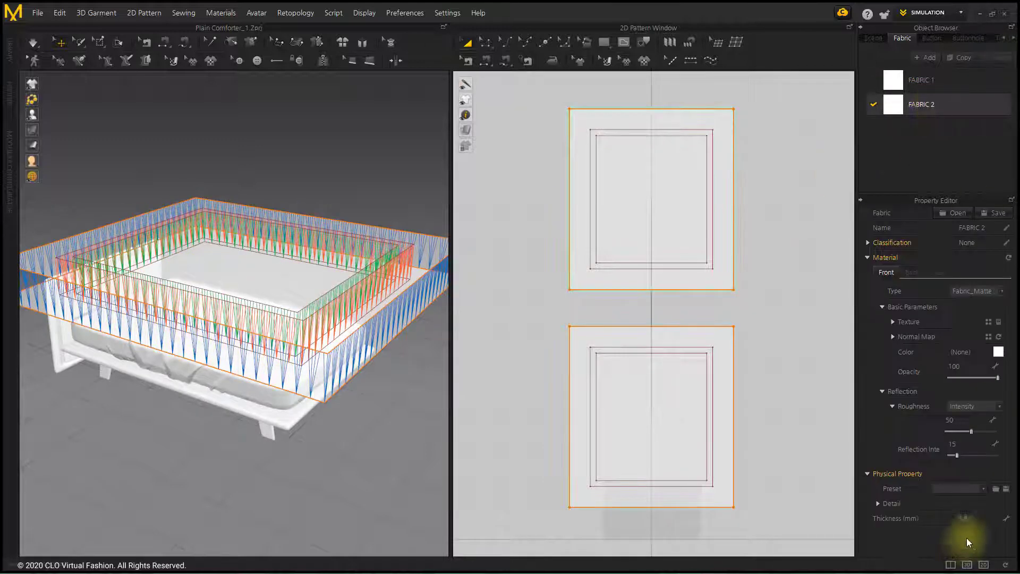
left_click(962, 489)
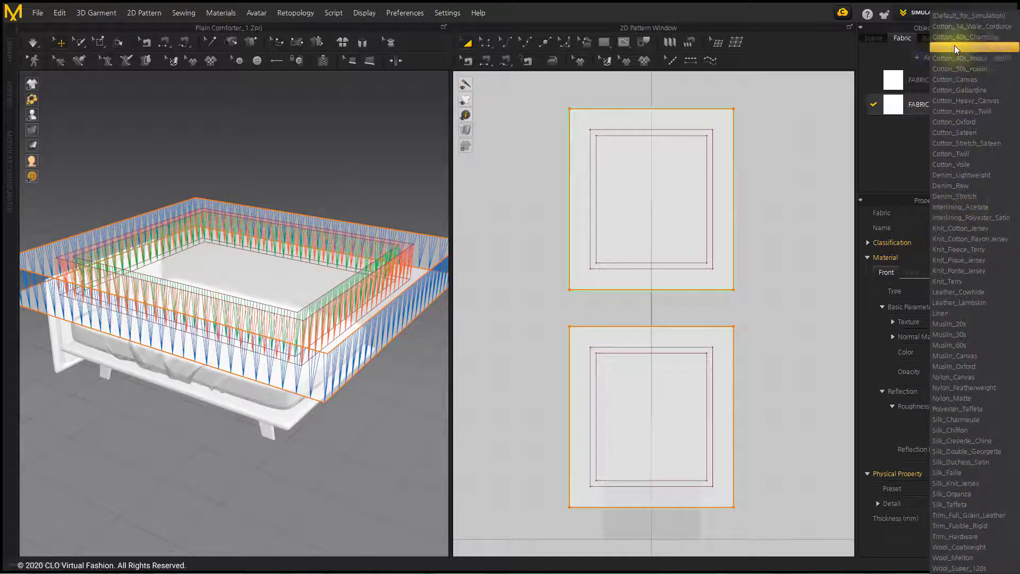
left_click(1001, 50)
left_click(763, 405)
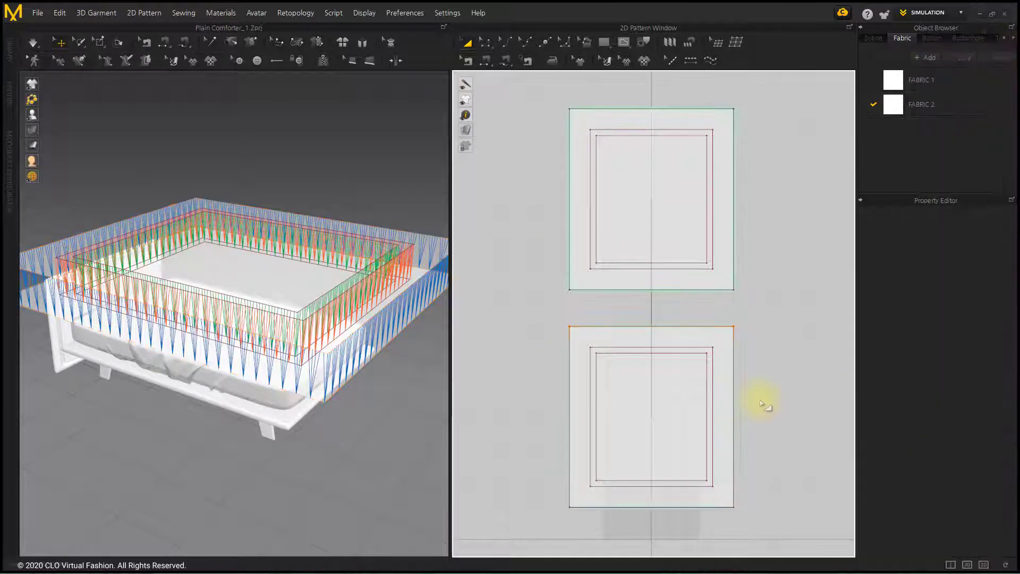
- Switch to shaded display, simulate, and pull the comforter at several points to form wrinkles
mouse_move(32, 130)
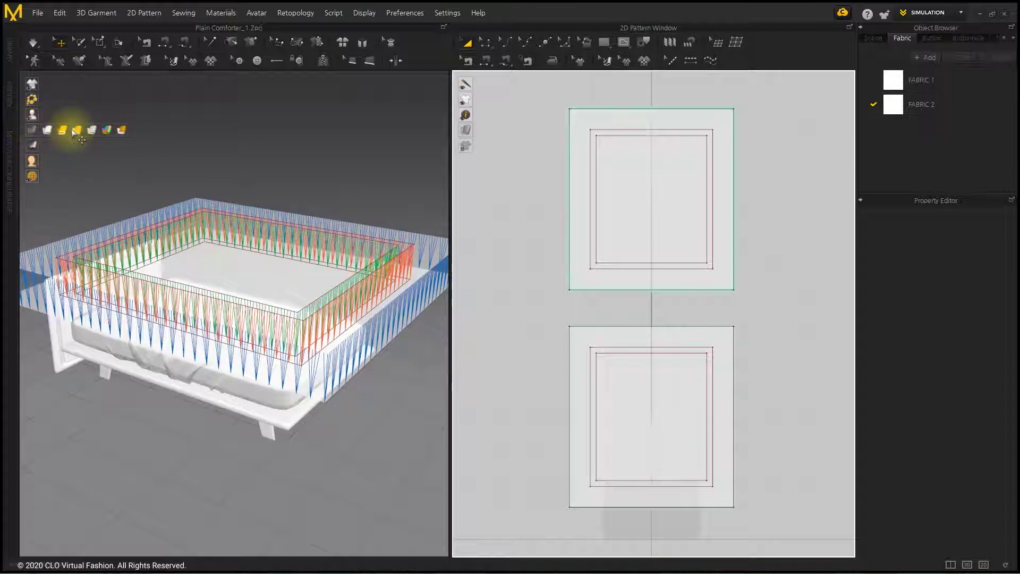
left_click(77, 130)
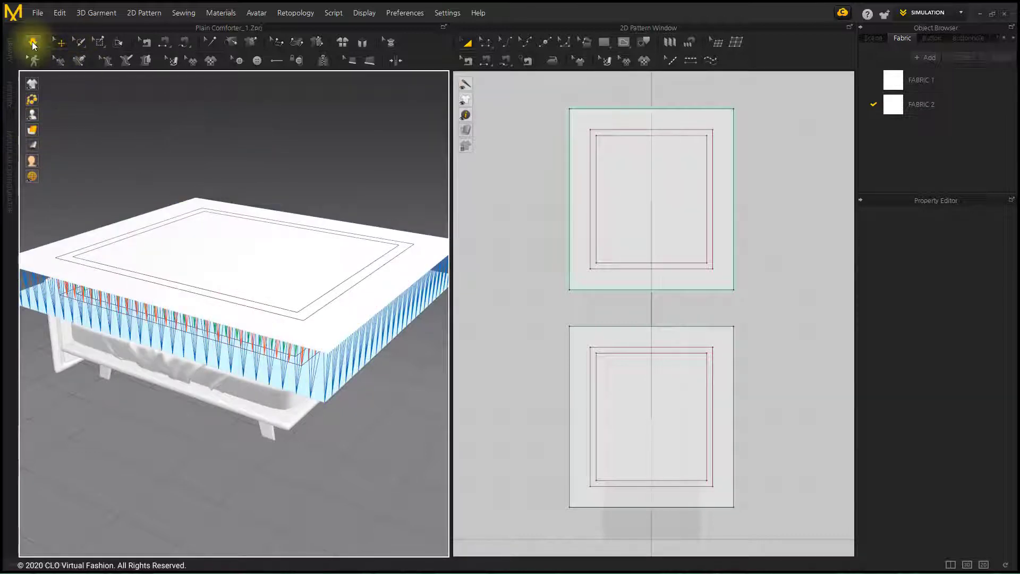
left_click(33, 42)
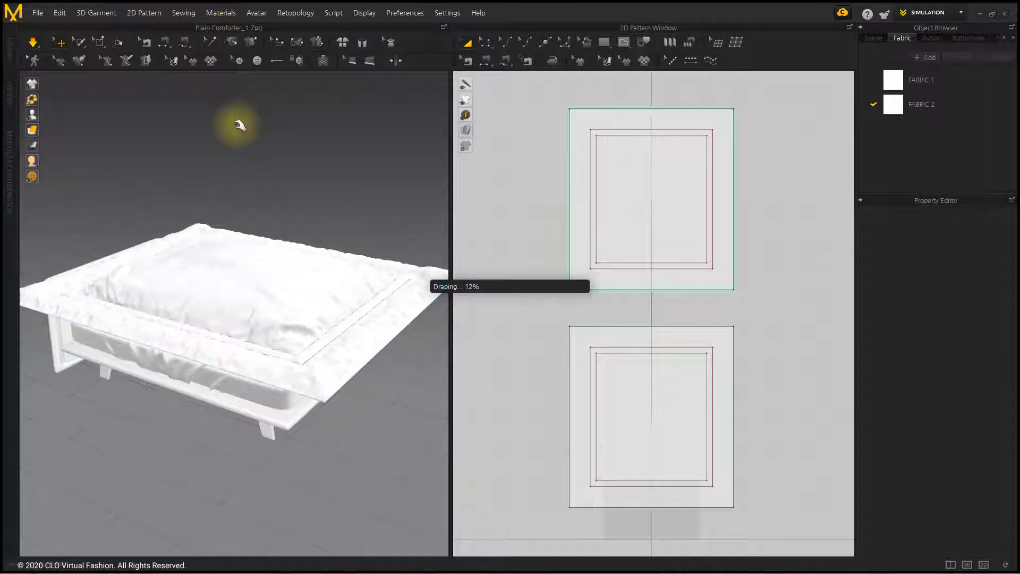
right_click_drag(326, 250, 307, 353)
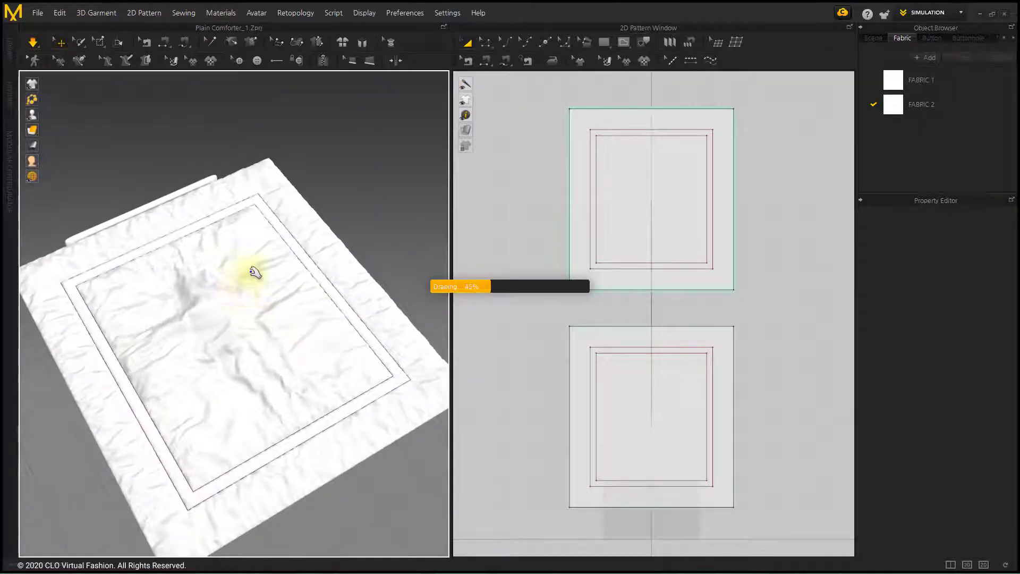
left_click_drag(259, 272, 191, 358)
left_click_drag(292, 285, 285, 273)
left_click_drag(200, 365, 186, 348)
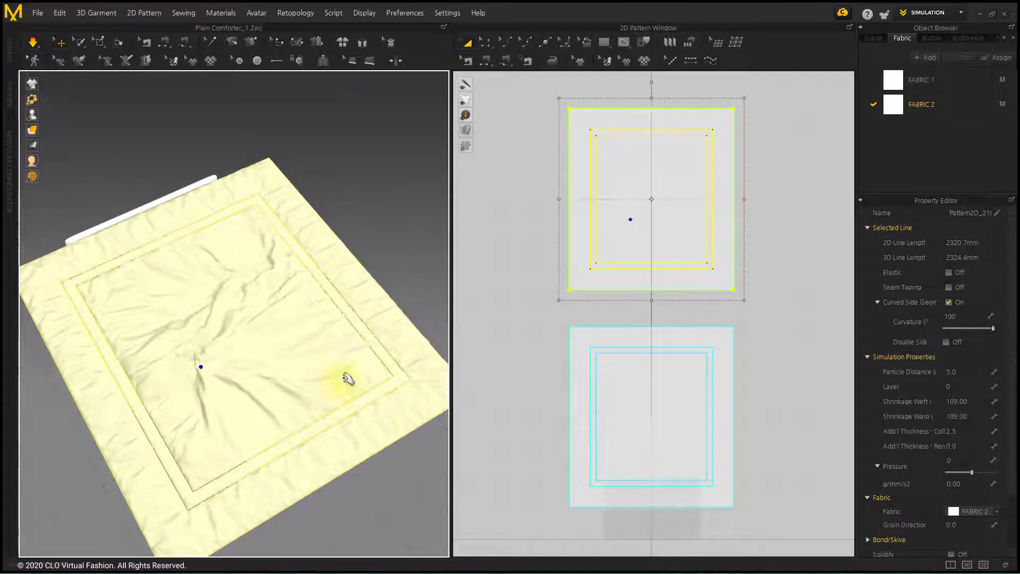
- Solidify the wrinkled comforter panel so it holds its shape
right_click_drag(319, 365, 262, 316)
right_click(254, 318)
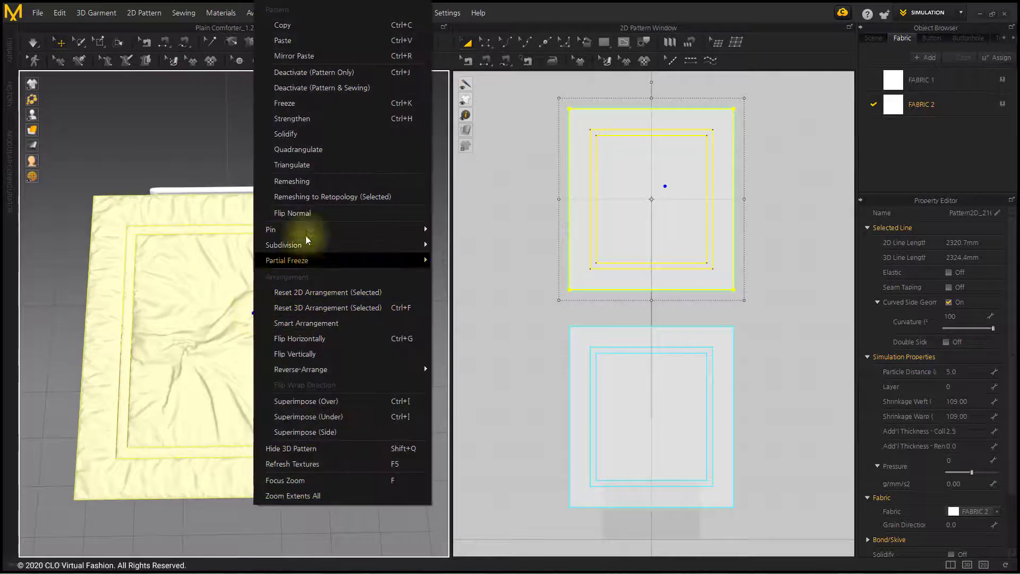
left_click(318, 134)
- Make the bottom panel's outer line Elastic with Ratio 95 using Edit Pattern
left_click(423, 222)
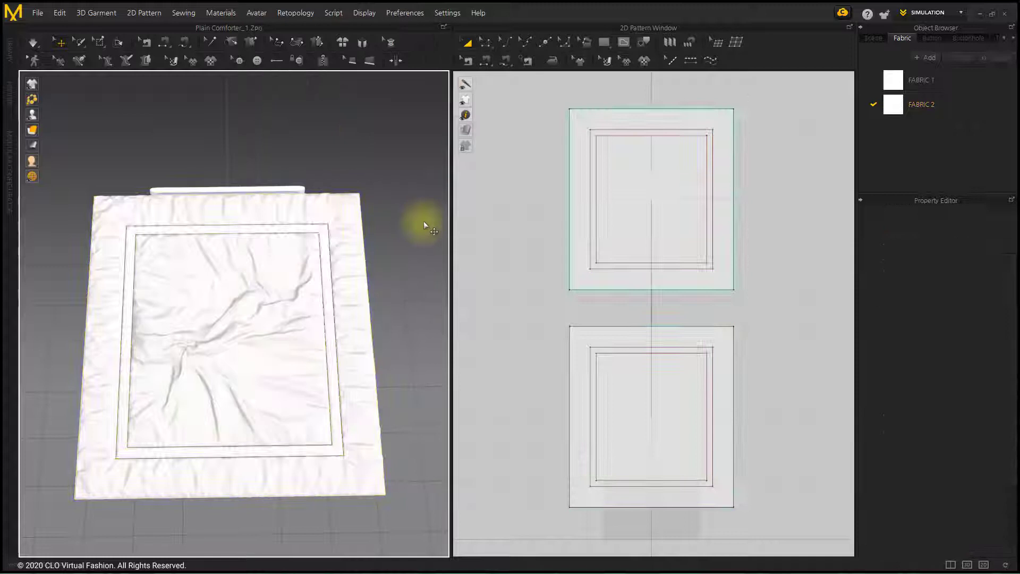
left_click(604, 339)
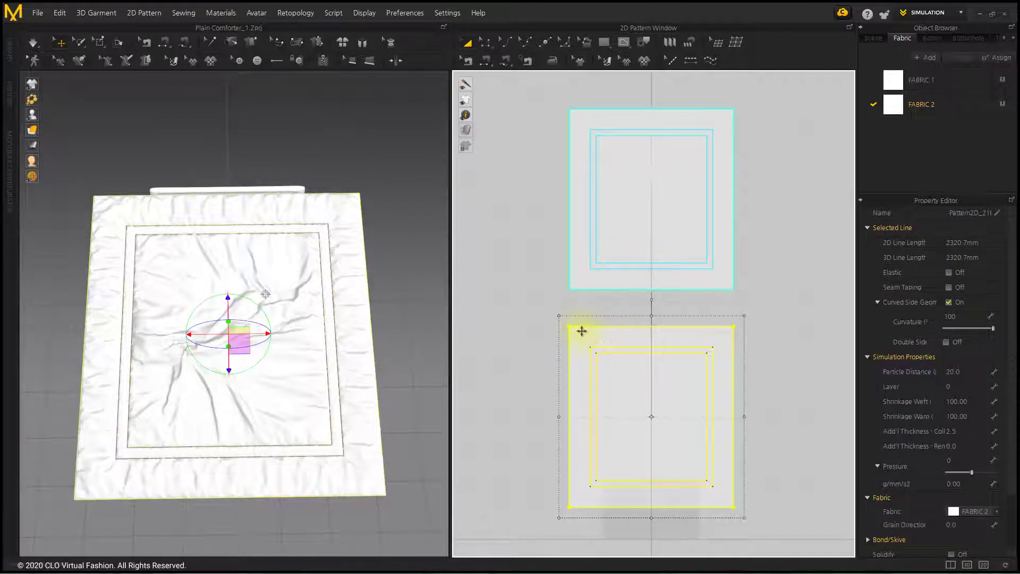
left_click(485, 42)
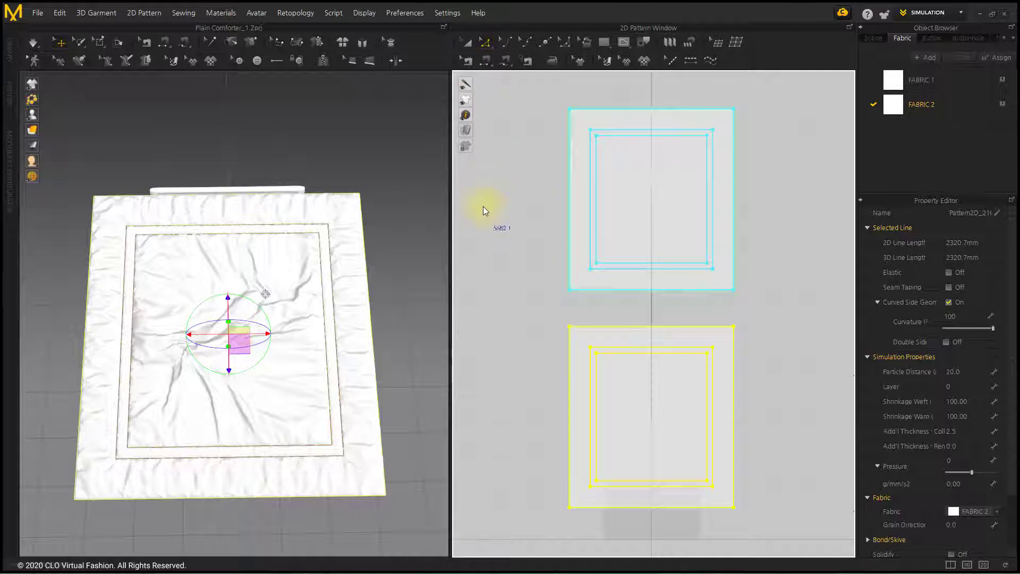
left_click(596, 328)
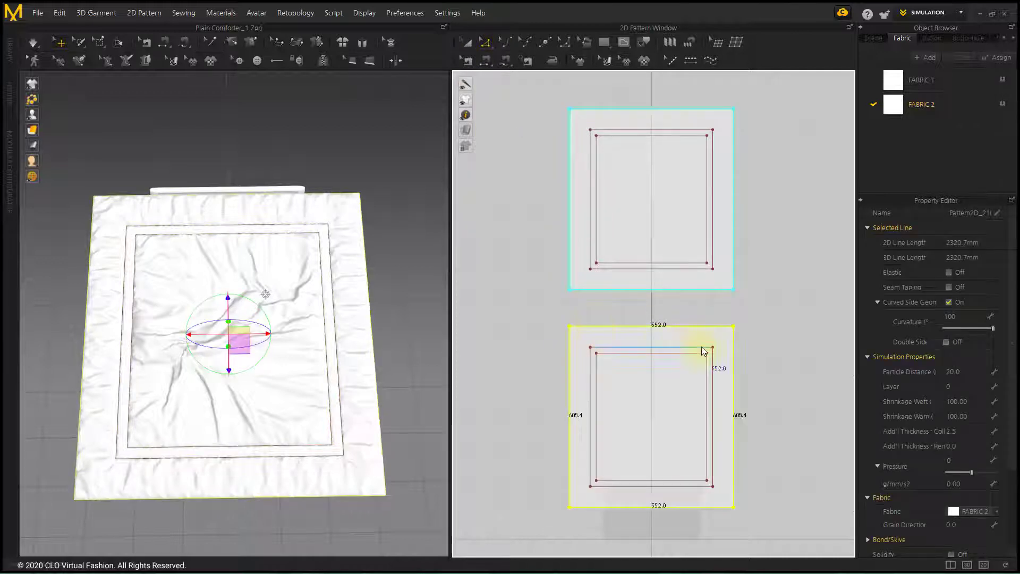
left_click(948, 273)
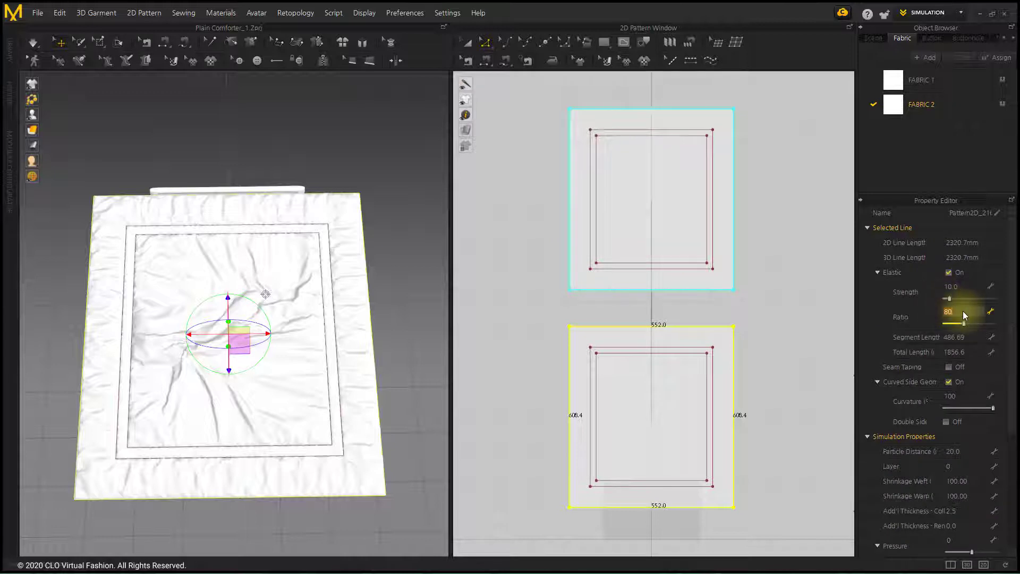
type("95")
key("Return")
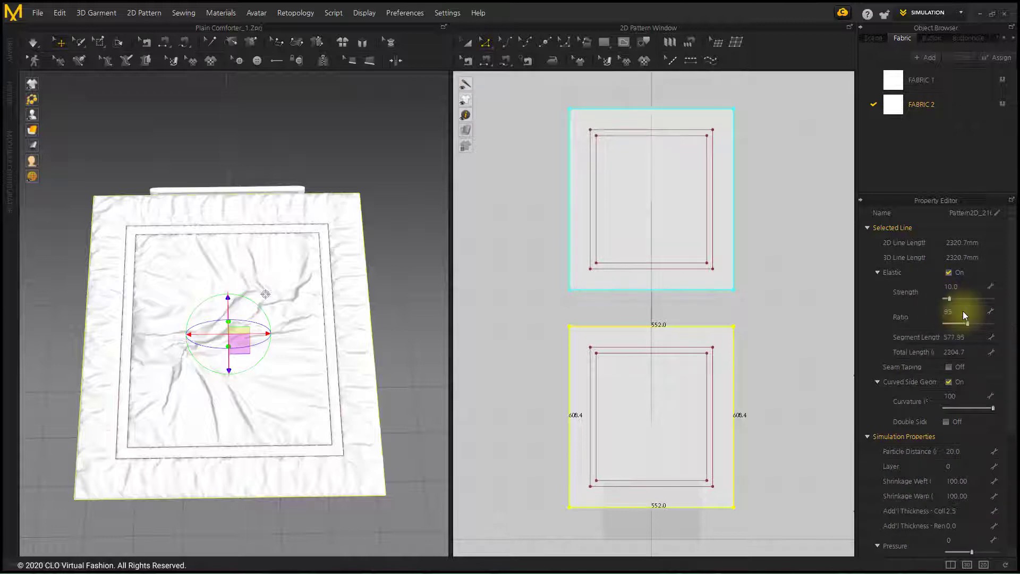
left_click(527, 304)
left_click(467, 42)
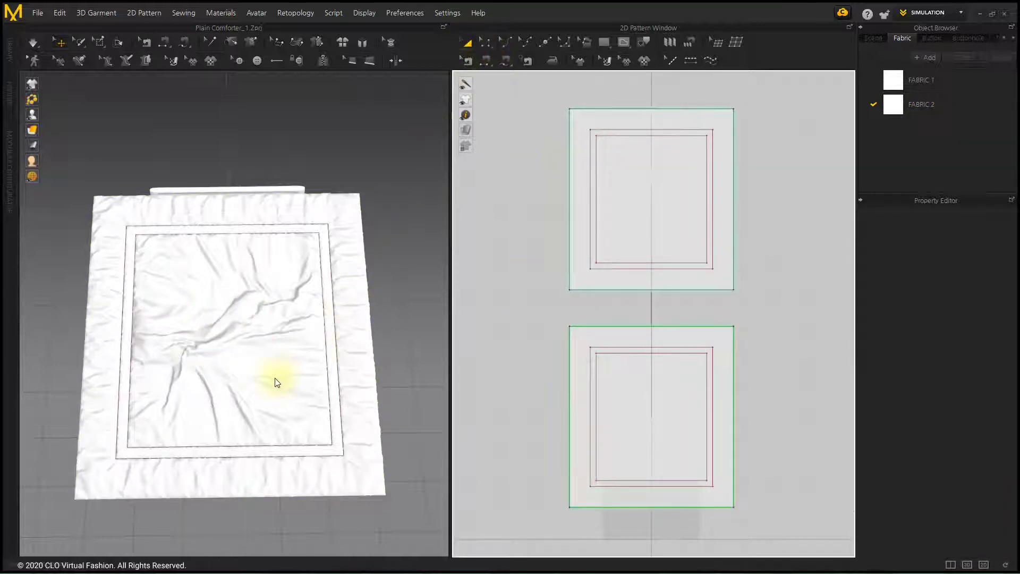
right_click_drag(275, 383, 330, 287)
- Unfreeze the bottom comforter panel
right_click(326, 286)
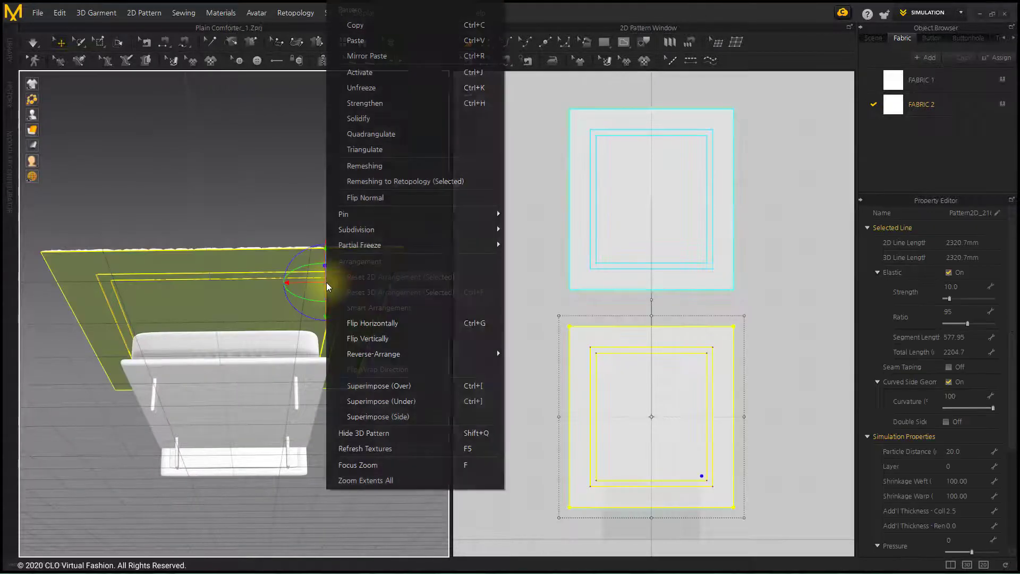
left_click(382, 88)
right_click_drag(251, 215, 271, 290)
- Switch to the full-width 3D layout and re-simulate so the comforter settles
left_click(967, 565)
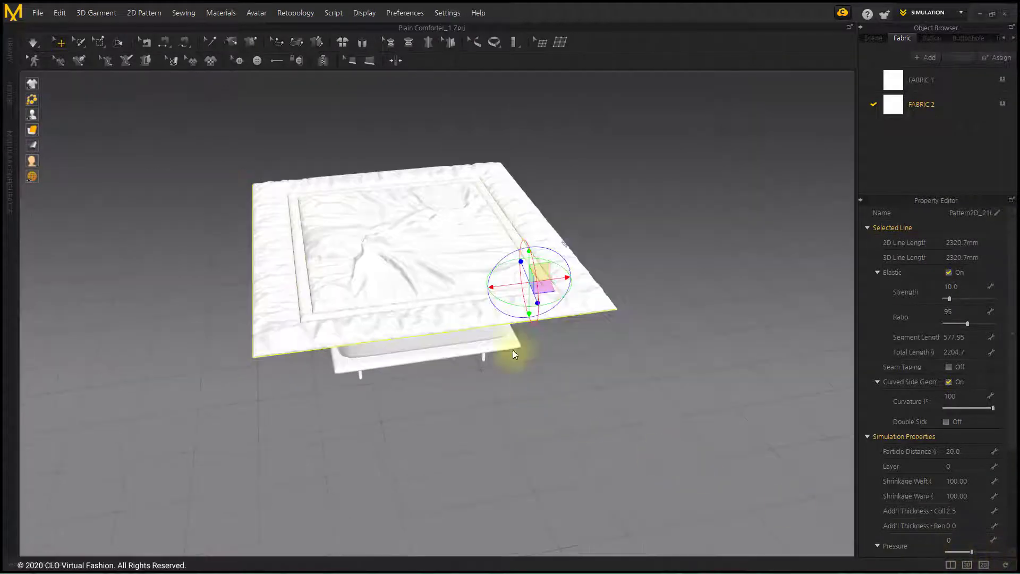
right_click_drag(476, 317, 518, 292)
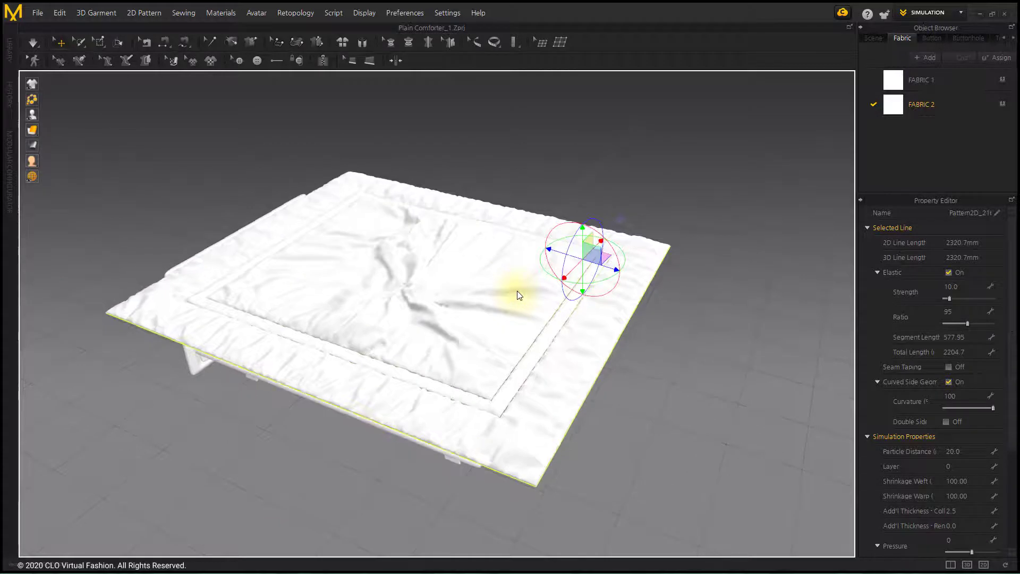
left_click(35, 45)
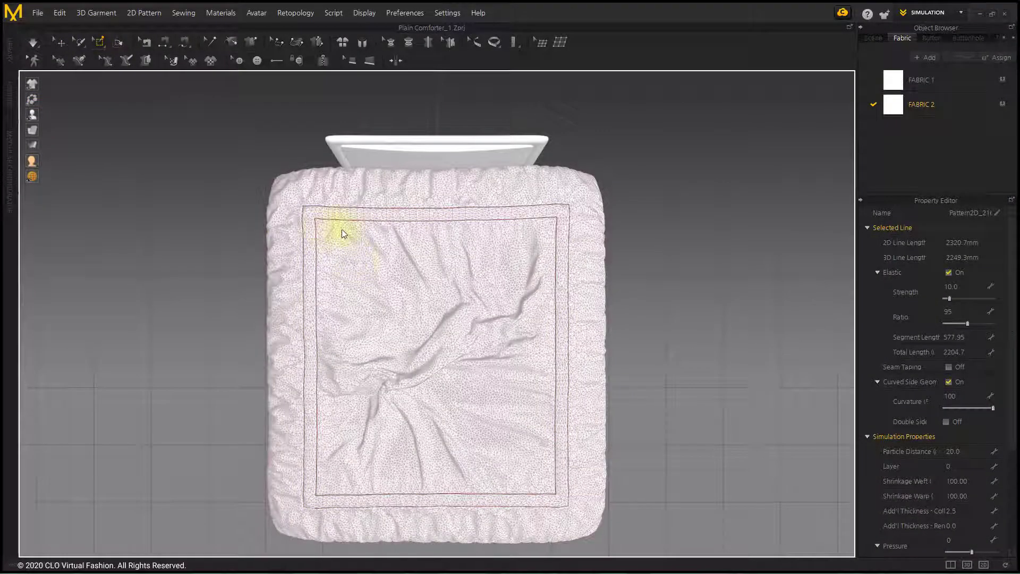
- Unsolidify the comforter panel and deselect it so the cloth drapes freely
left_click_drag(343, 229, 527, 483)
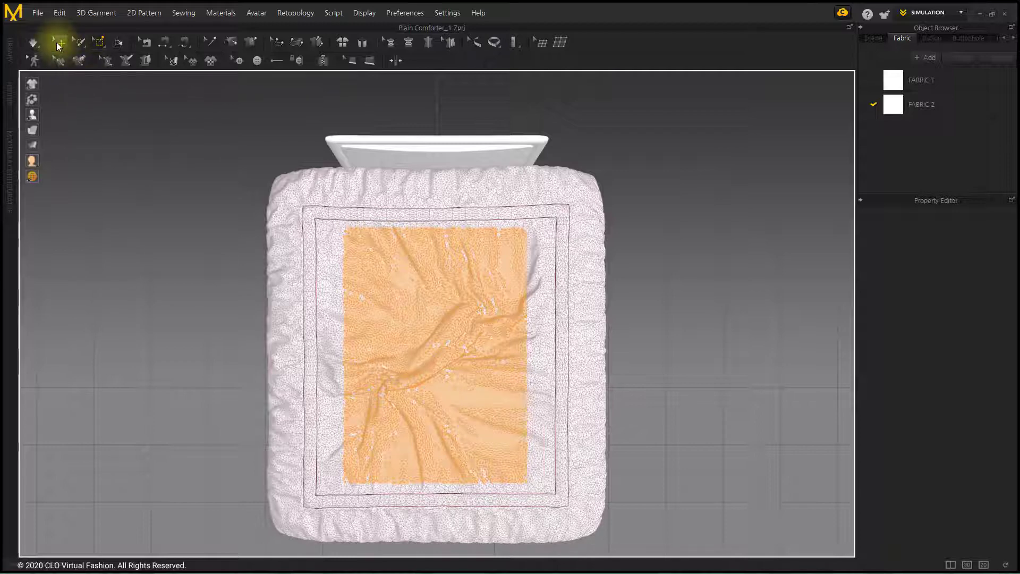
key("q")
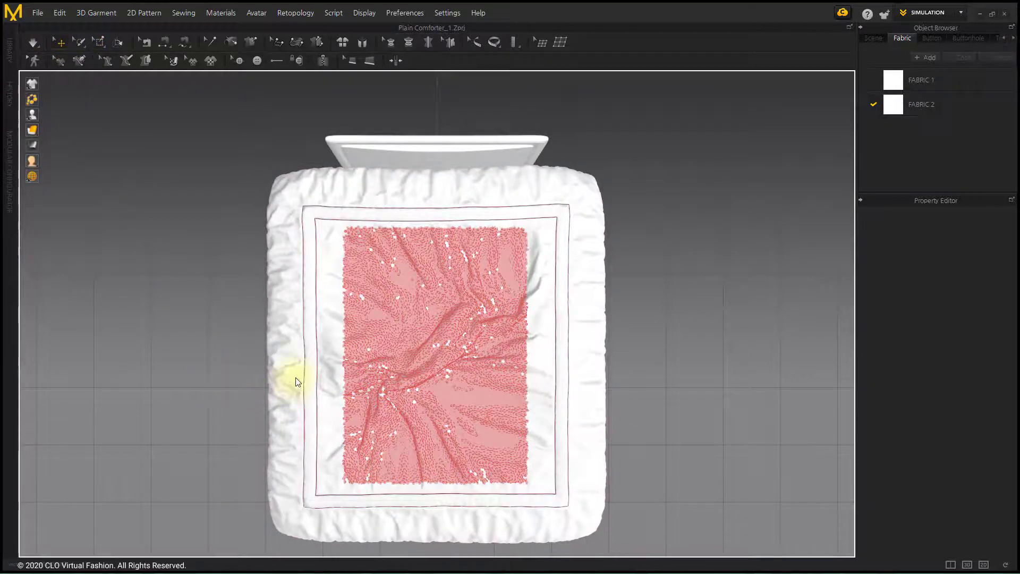
right_click_drag(297, 376, 377, 272)
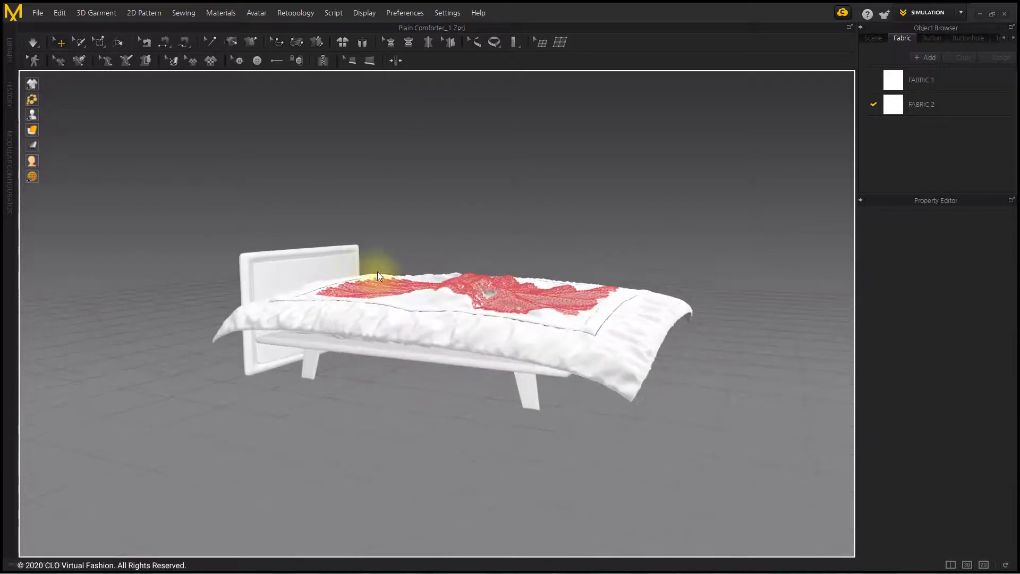
right_click(392, 325)
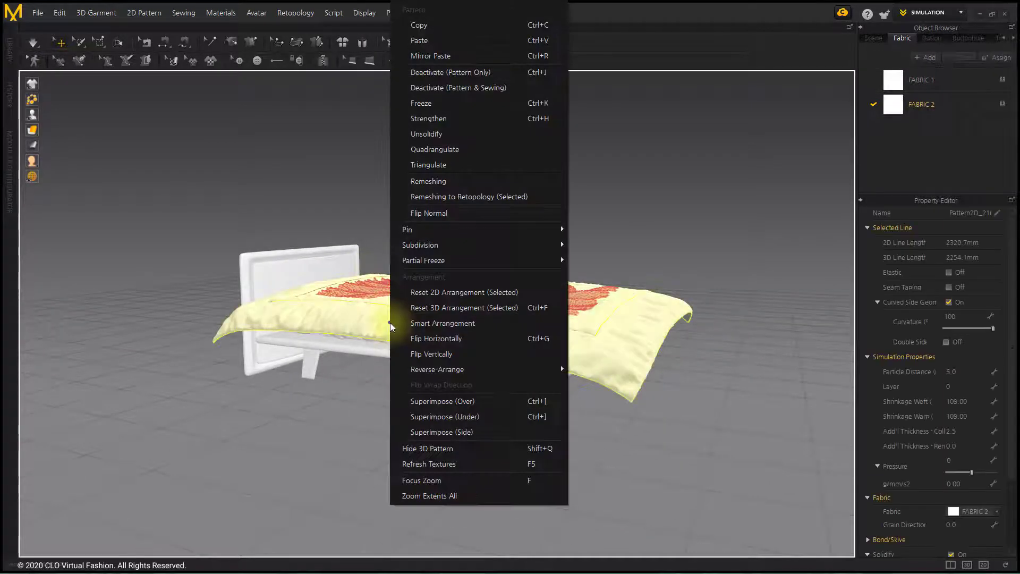
left_click(446, 139)
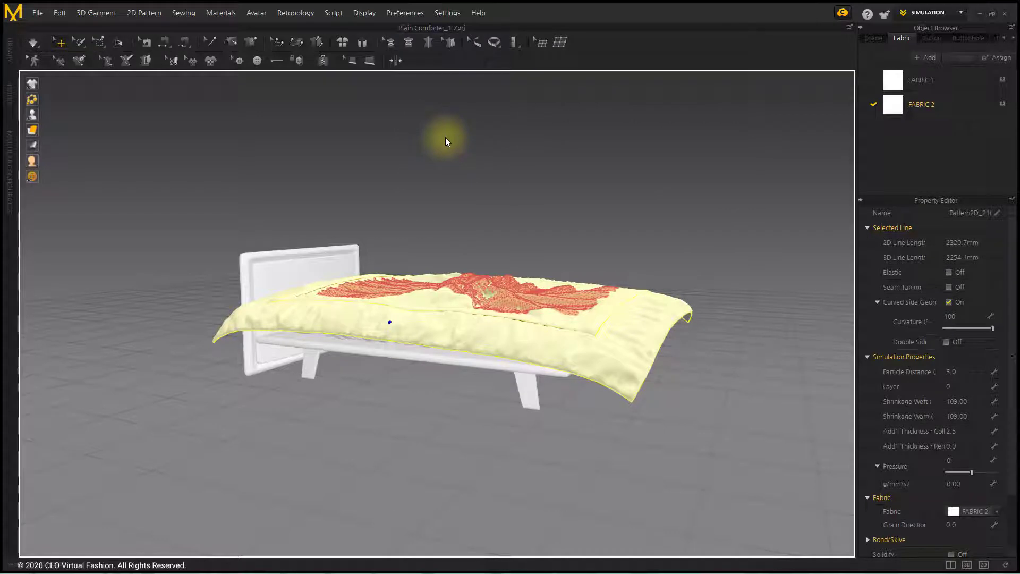
left_click(446, 140)
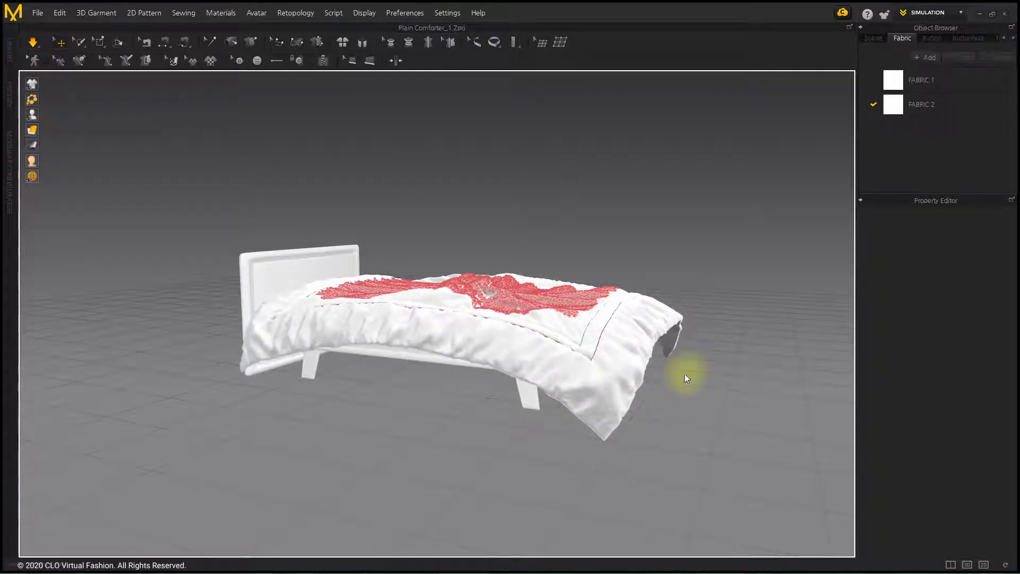
- Set the inner comforter piece's Pressure to -5
right_click_drag(704, 365, 179, 438)
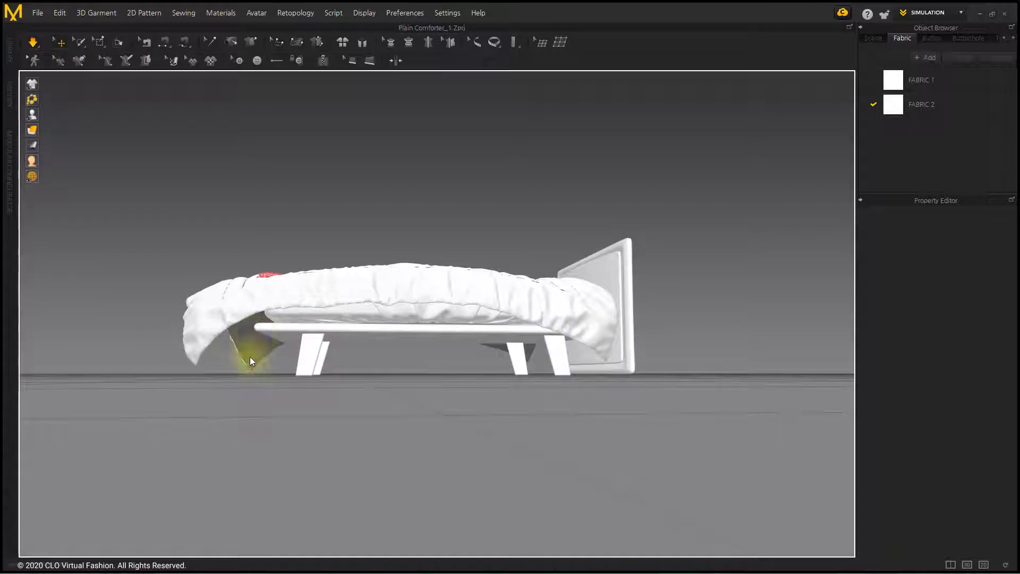
mouse_move(246, 319)
right_mouse_down()
mouse_move(256, 334)
mouse_move(250, 323)
right_mouse_up()
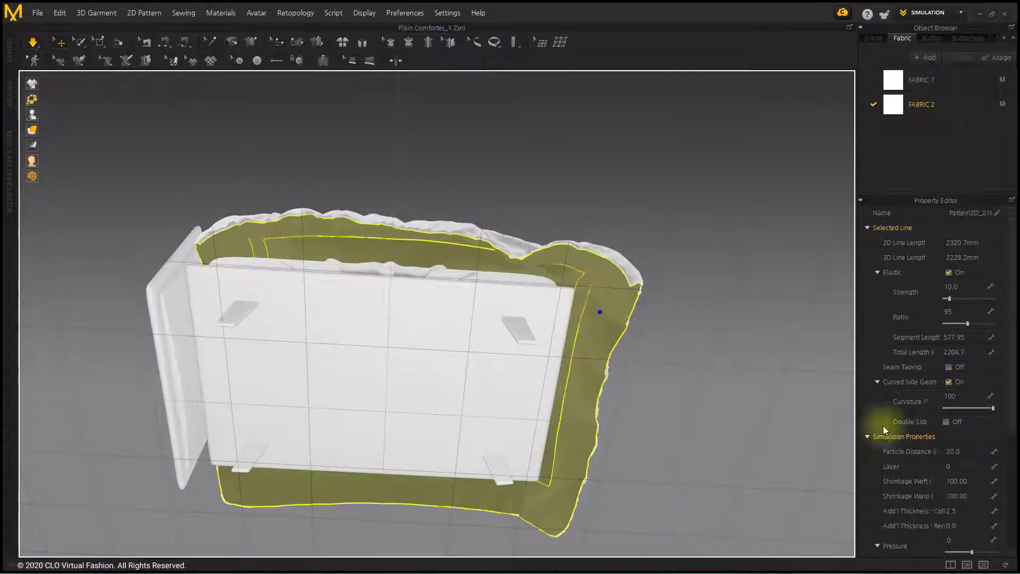
scroll(979, 535, "down", 3)
left_click(974, 445)
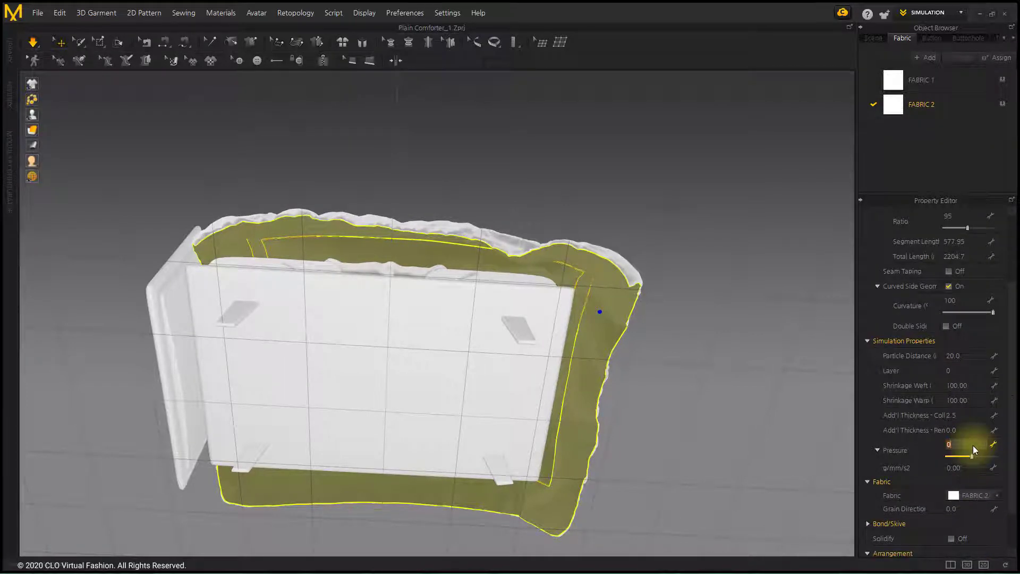
type("1")
type("-5")
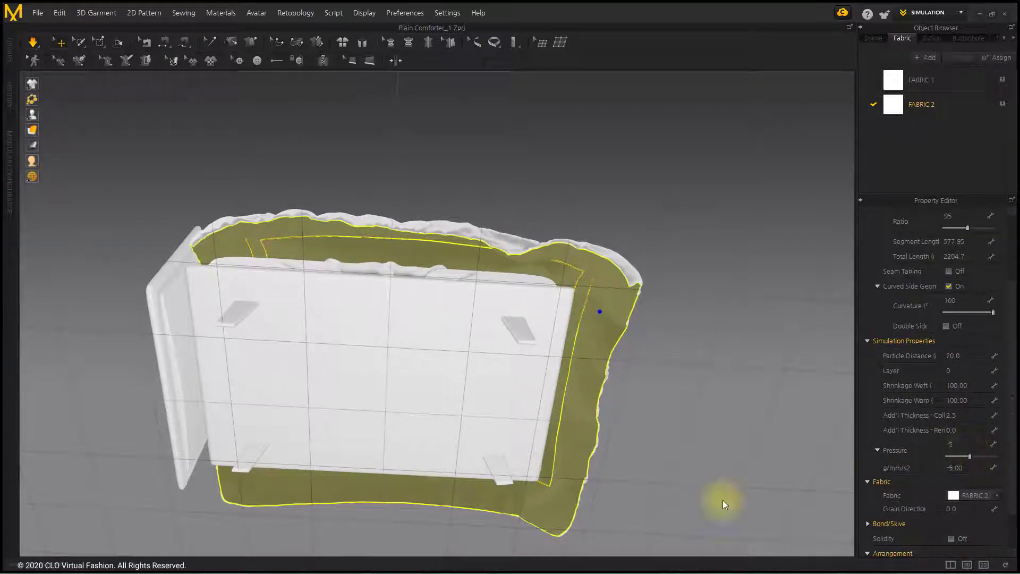
- Orbit around the bed to inspect the settling comforter and reselect its corner piece
right_click_drag(651, 476, 560, 372)
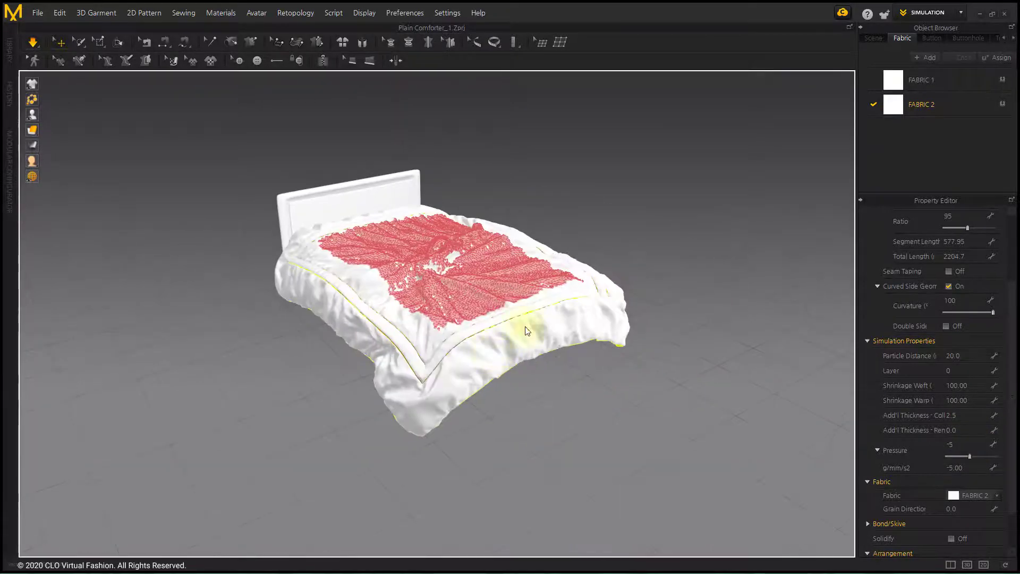
right_click_drag(524, 335, 644, 403)
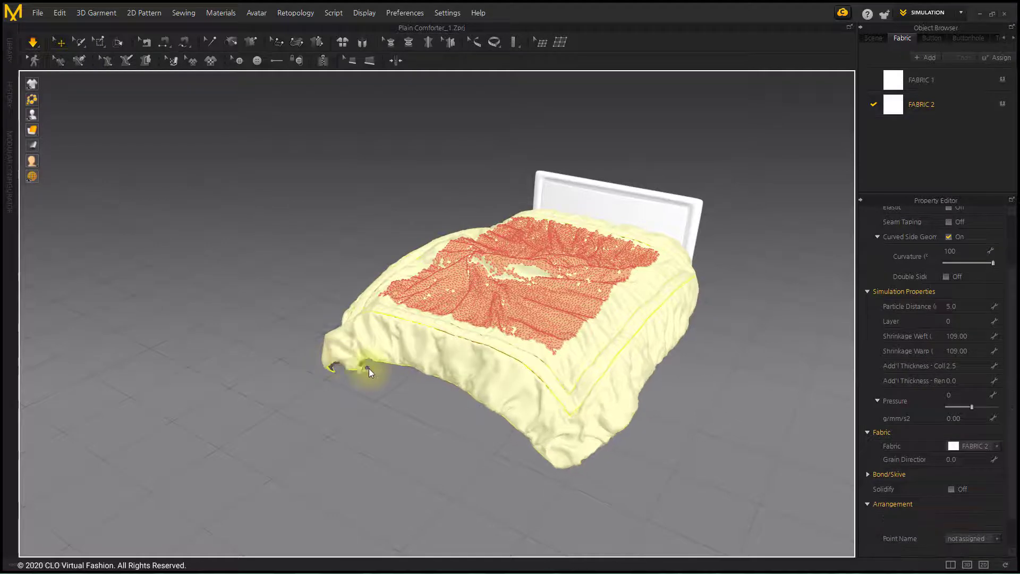
right_click_drag(371, 386, 350, 337)
left_click(475, 302)
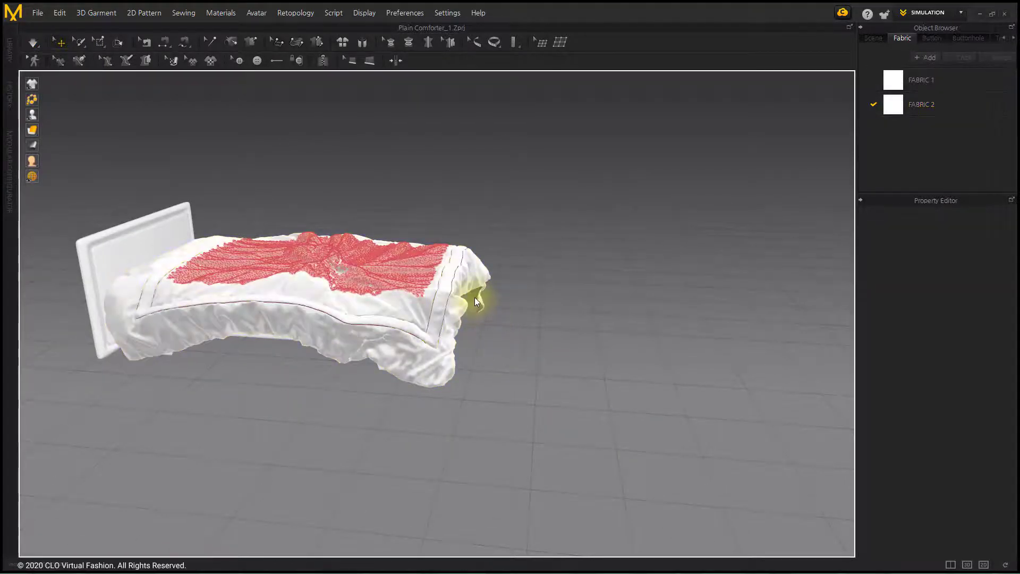
left_click(475, 298)
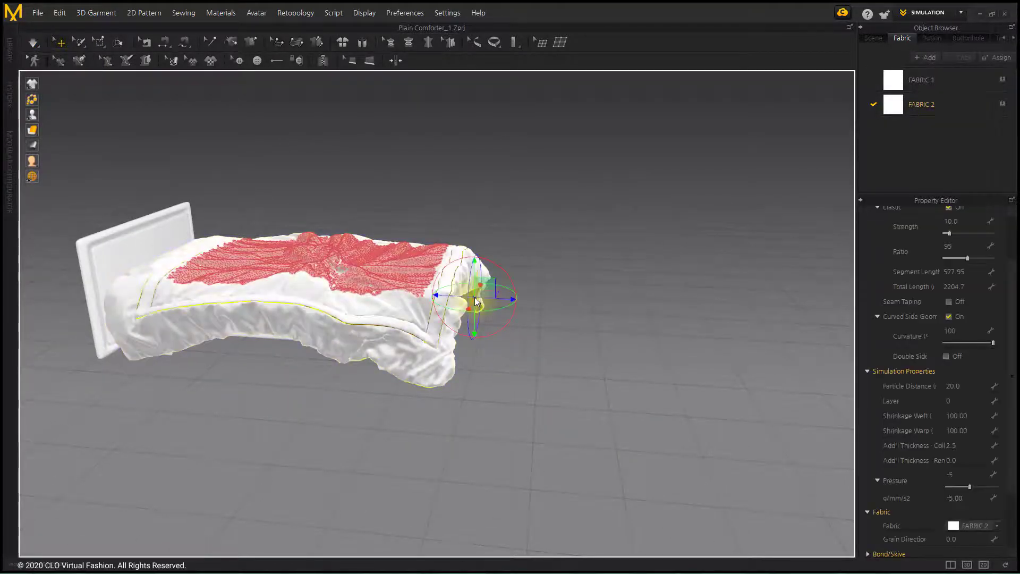
- Set the comforter piece's Particle Distance to 10 in the Property Editor
left_click(975, 475)
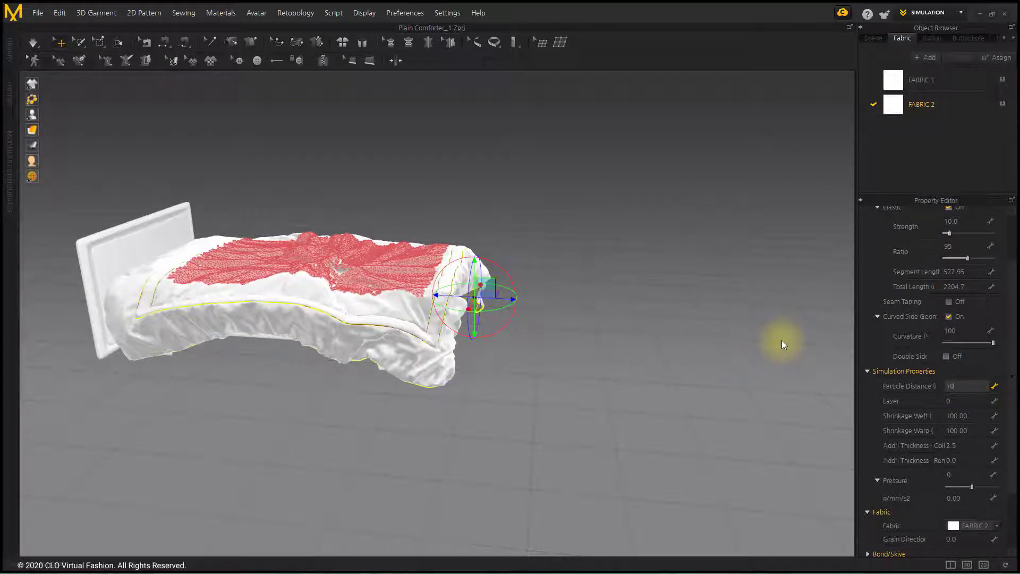
type("10")
key("Return")
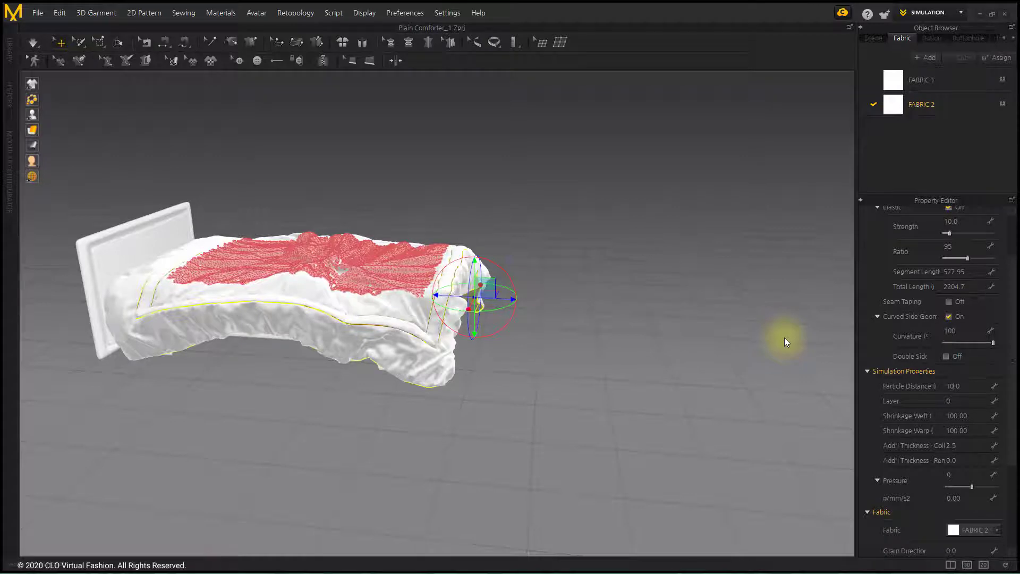
- Deselect, recentre the view on the bed, and select the red inner comforter piece
left_click(608, 334)
right_click_drag(435, 232, 581, 280)
scroll(581, 281, "up", 2)
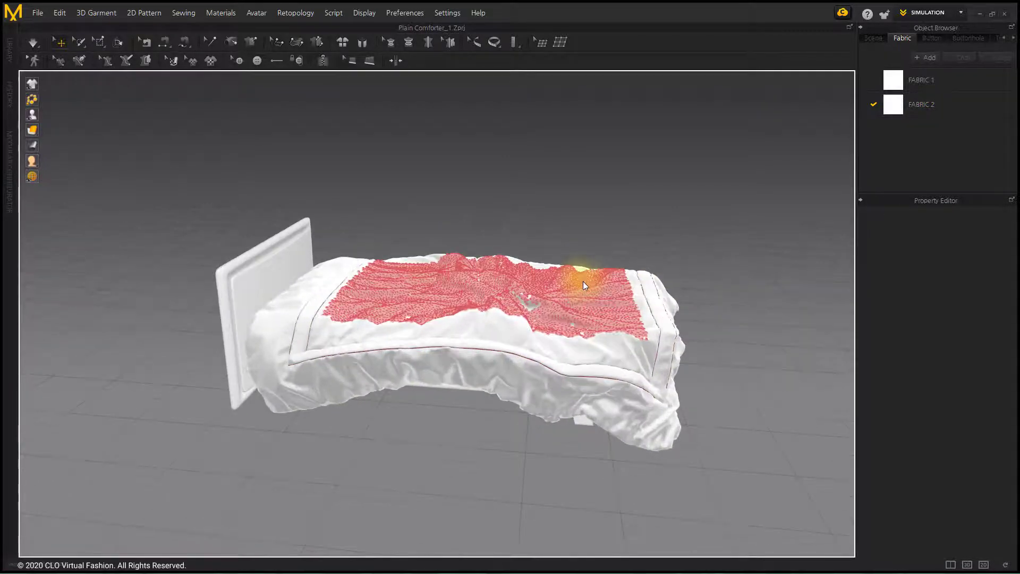
left_click(583, 281)
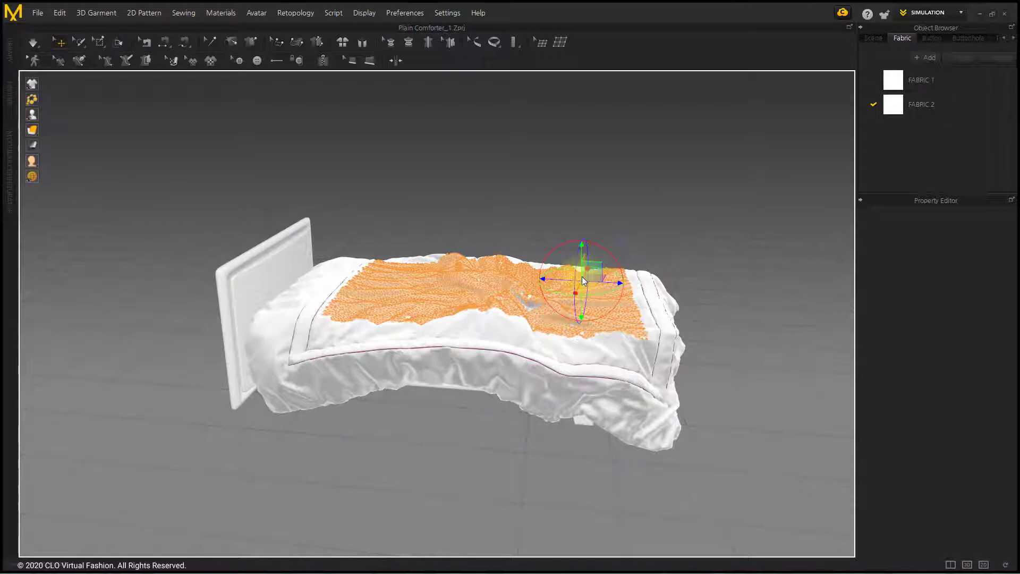
- Inspect the comforter from top-down, side, corner and level views, selecting it along the way
left_click(728, 440)
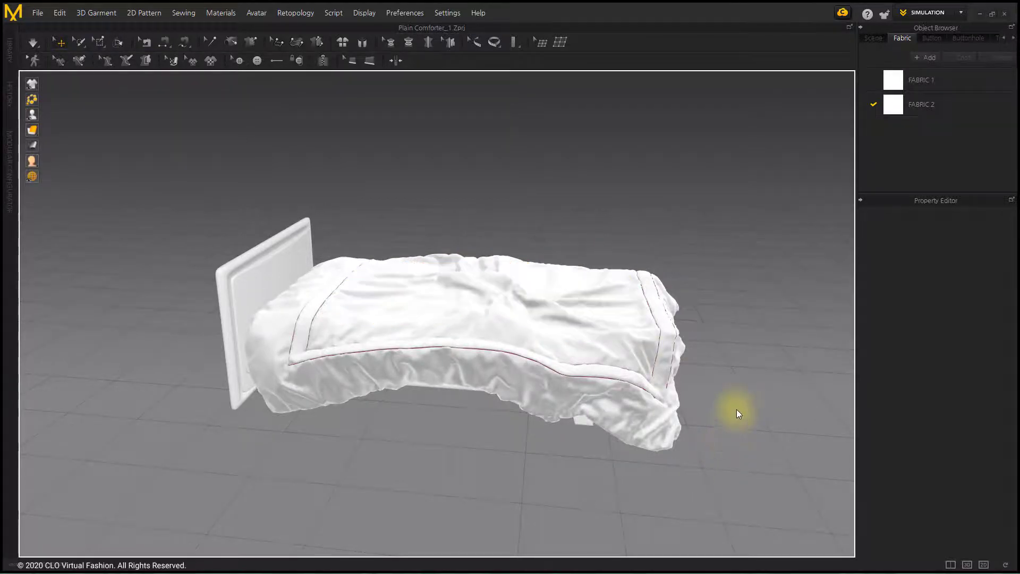
right_click_drag(736, 411, 645, 462)
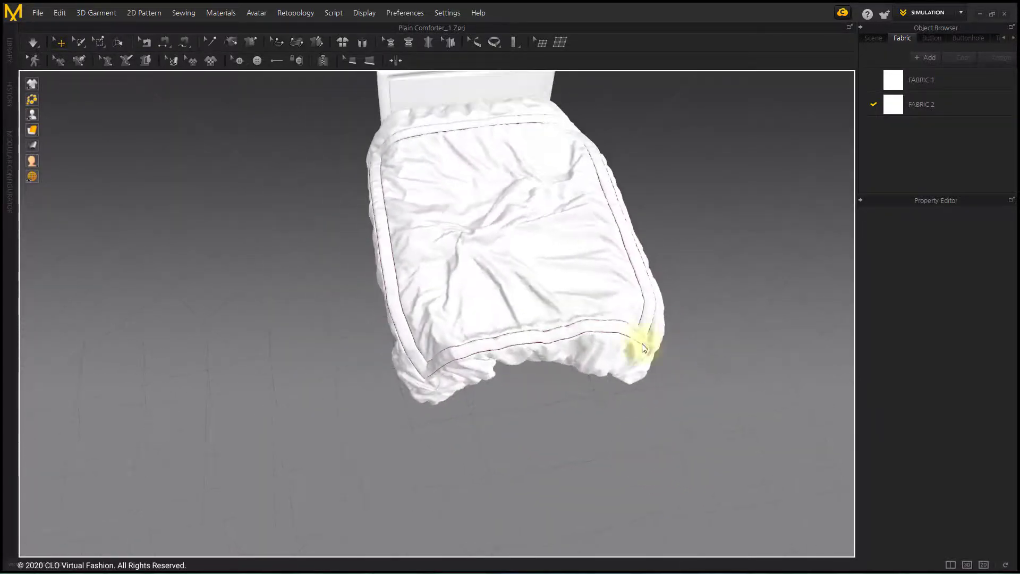
right_click_drag(643, 342, 550, 435)
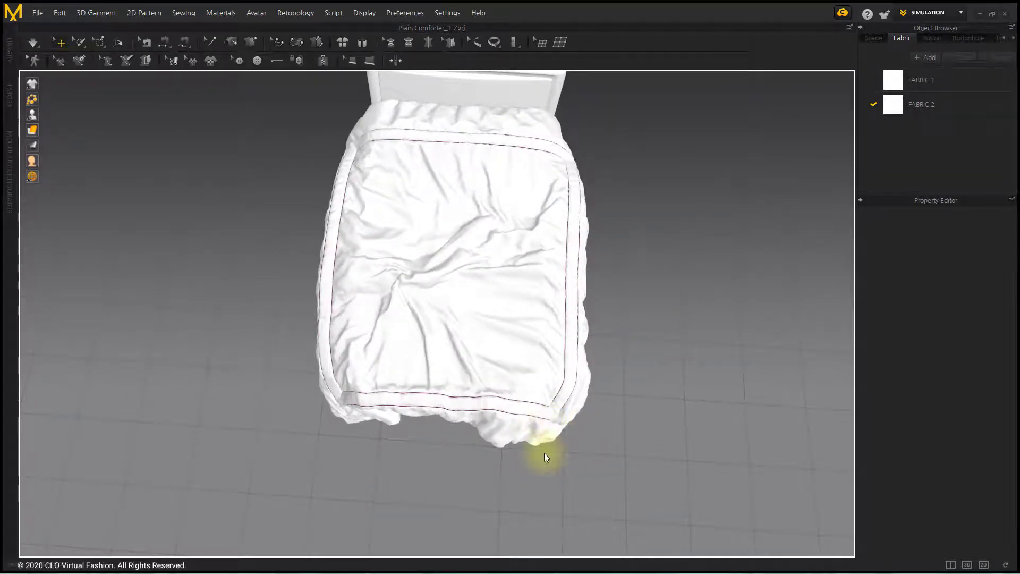
right_click_drag(591, 462, 215, 366)
left_click(305, 414)
right_click_drag(358, 447, 529, 403)
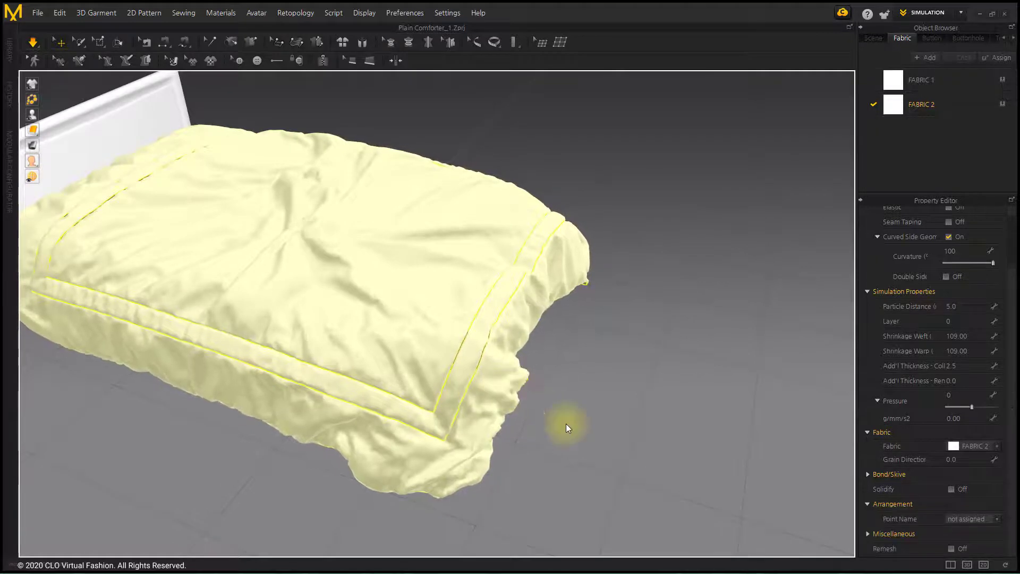
right_click_drag(551, 432, 529, 382)
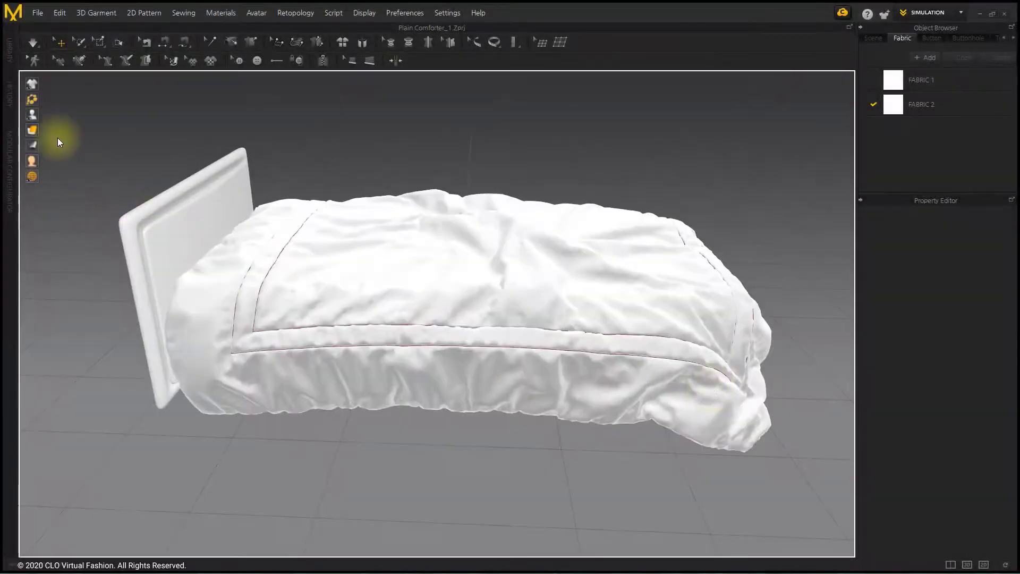
- Toggle the comforter to wireframe mesh display and back to solid
mouse_move(34, 131)
left_click(122, 128)
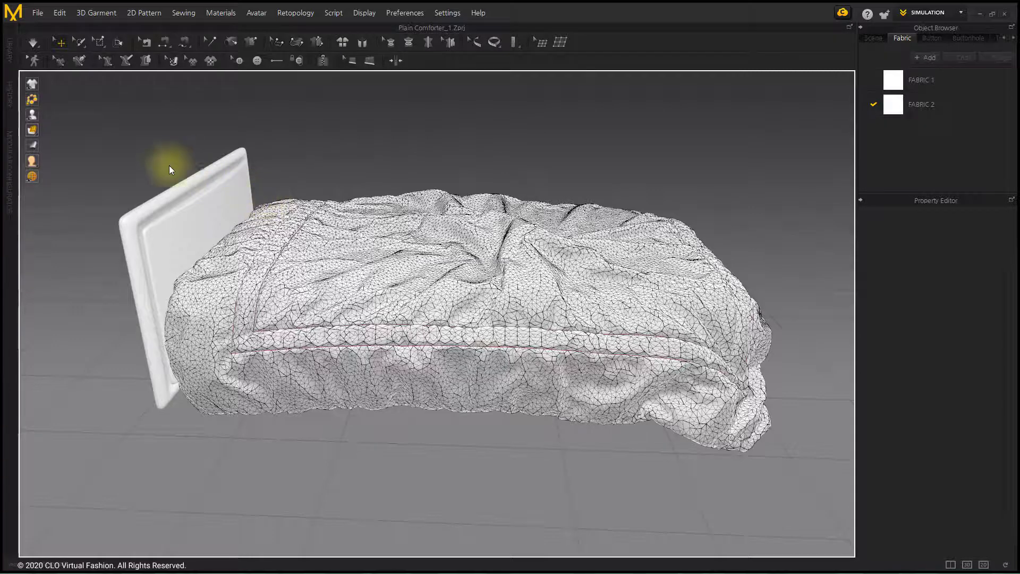
mouse_move(33, 129)
left_click(122, 130)
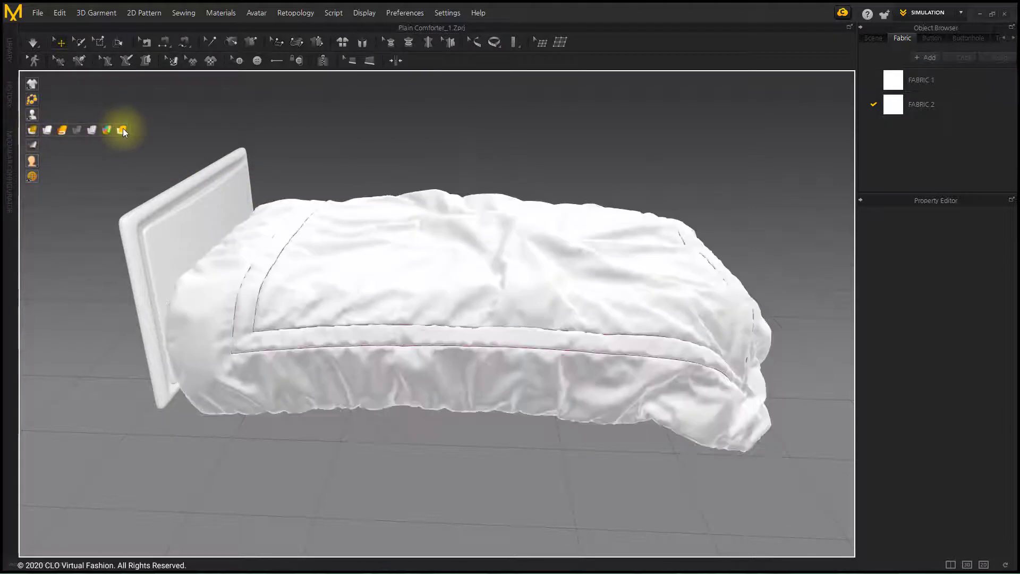
- Set the comforter's Particle Distance to 3 and accept the low-value warning
left_click(392, 255)
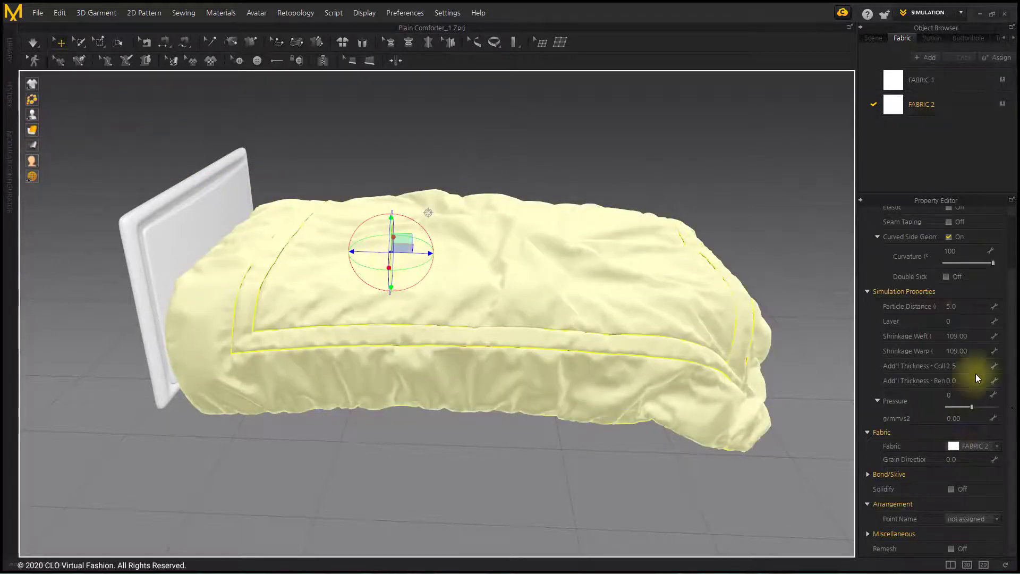
left_click(966, 306)
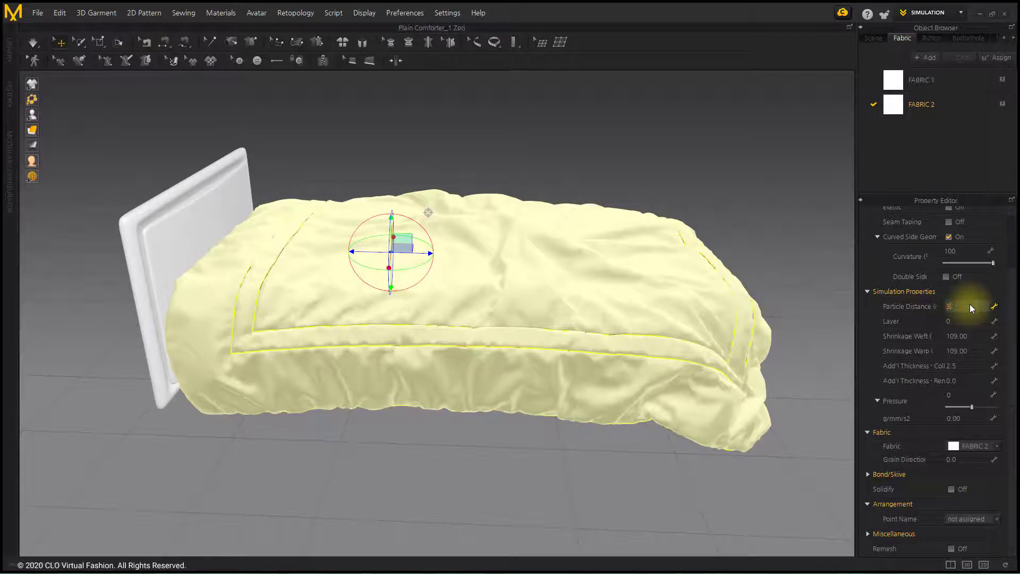
type("3")
key("Return")
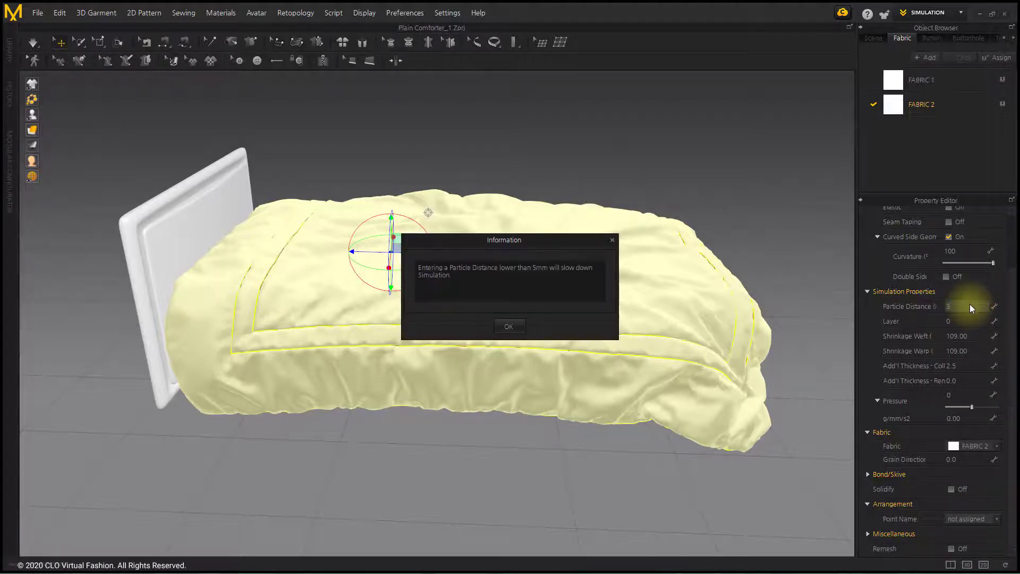
left_click(508, 326)
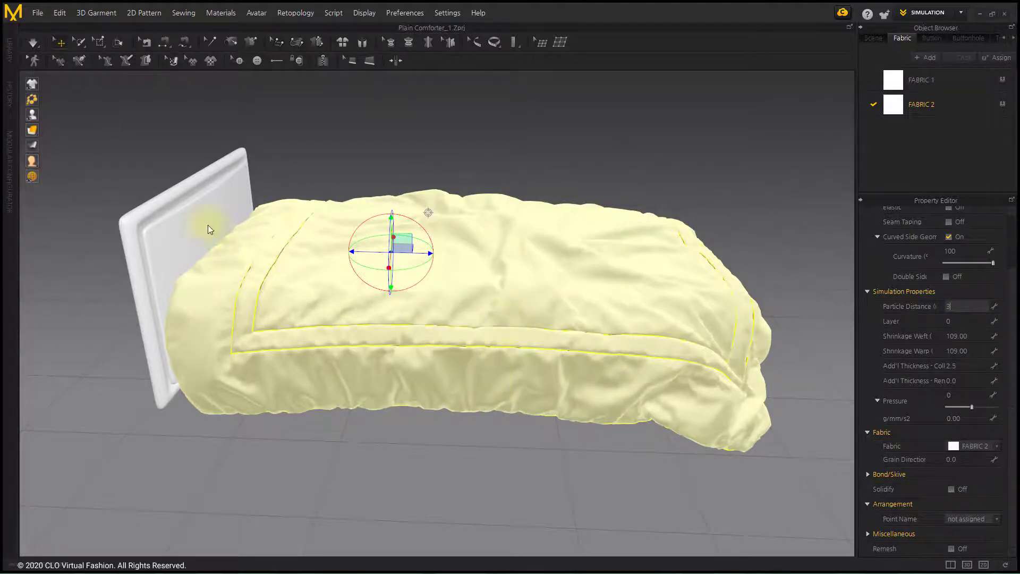
- Show the mesh over the surface, deselect the comforter, and start the simulation
mouse_move(34, 128)
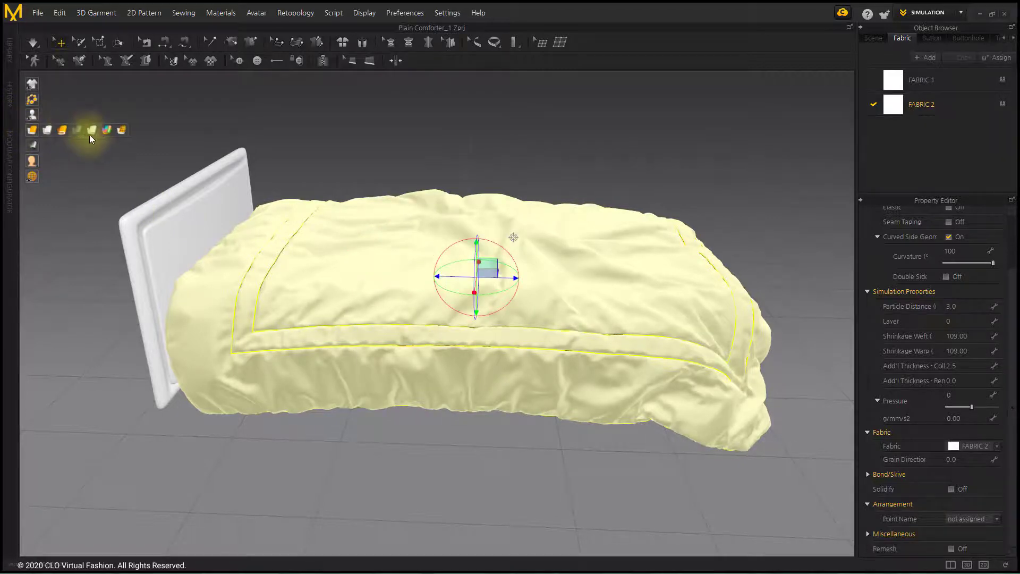
left_click(120, 130)
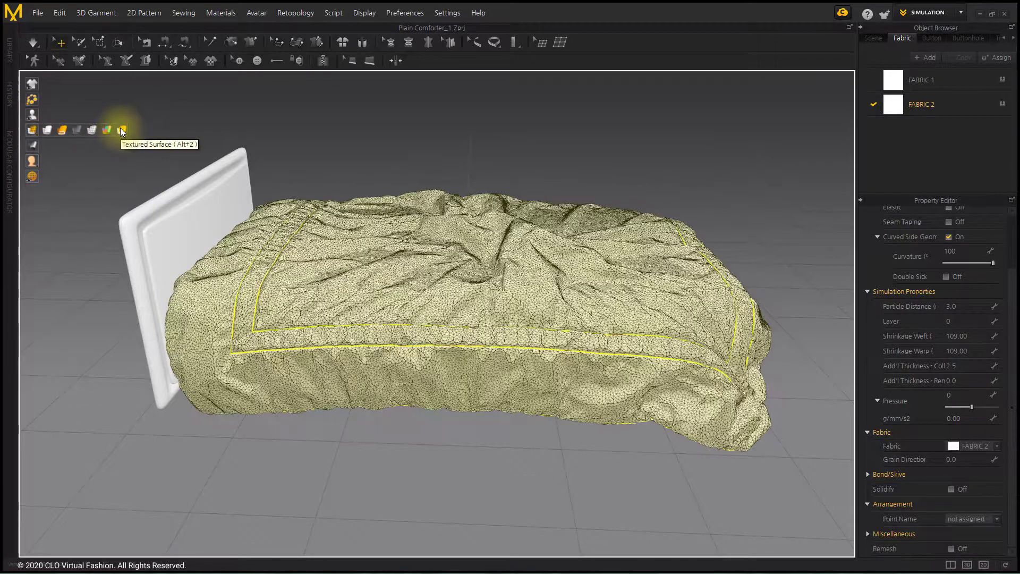
left_click(164, 130)
key("space")
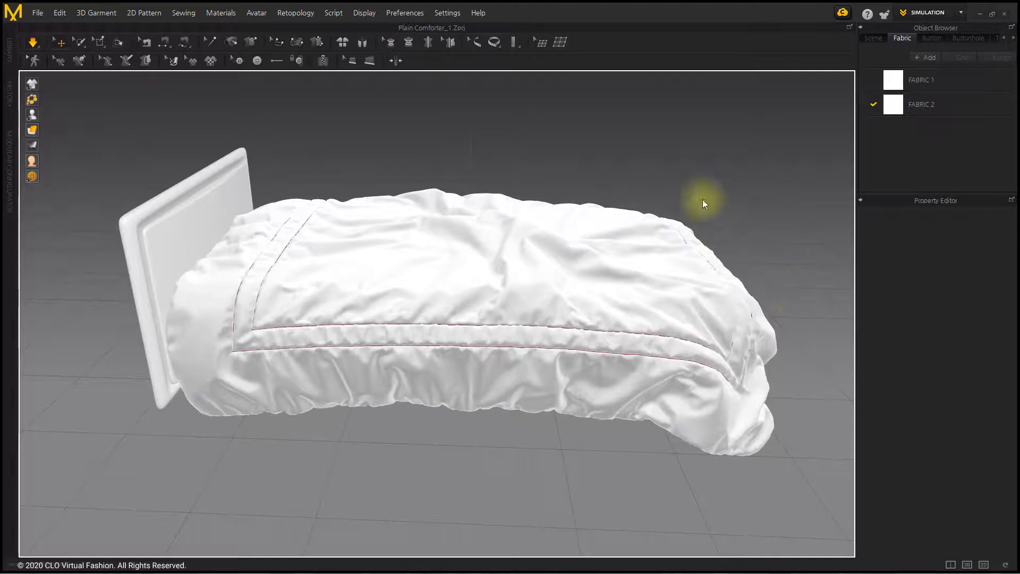
- Stop the simulation and review the draped comforter from the bed's foot, side and front
left_click(31, 48)
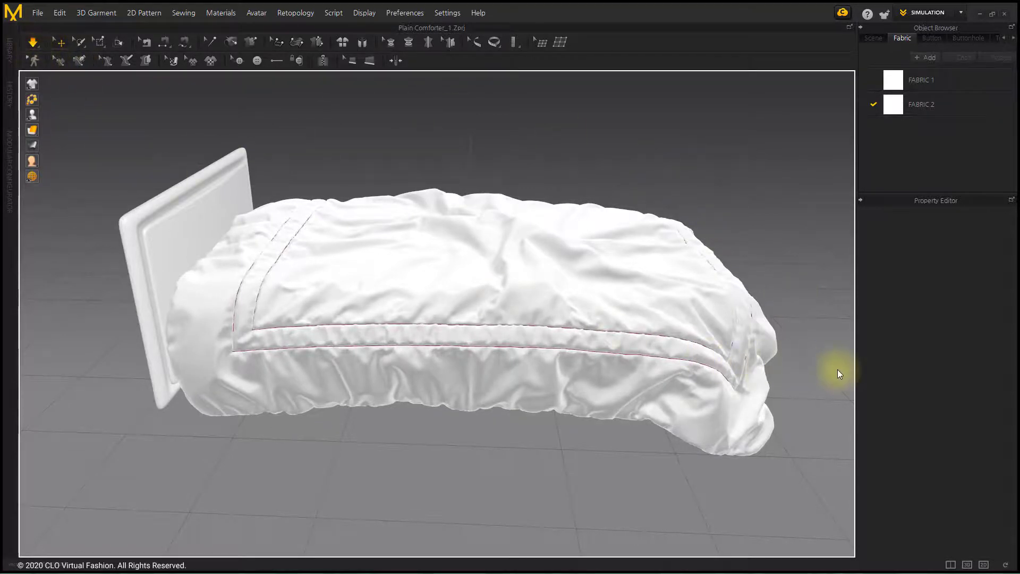
right_click_drag(827, 352, 731, 352)
right_click_drag(744, 435, 682, 406)
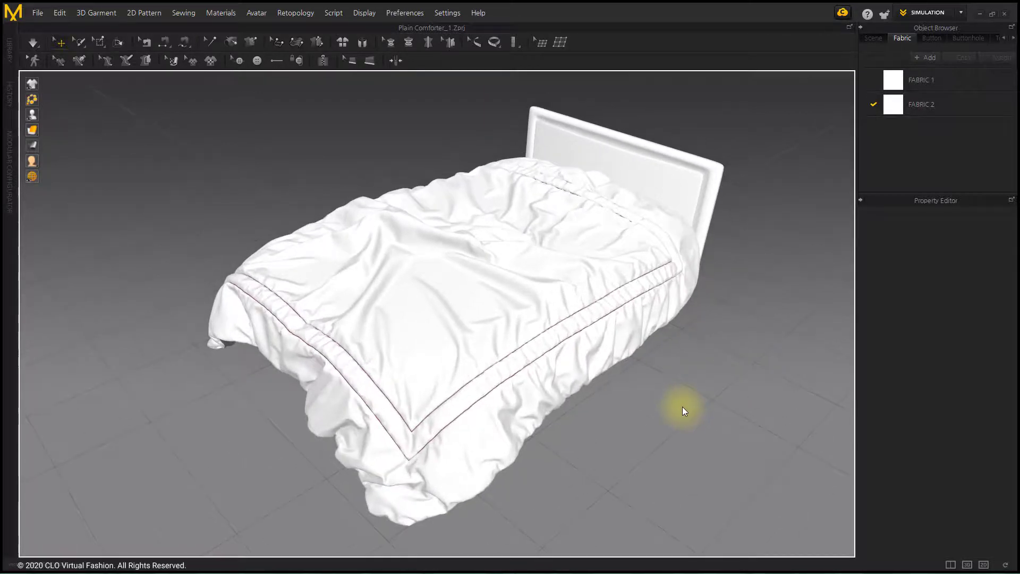
right_click_drag(472, 444, 546, 457)
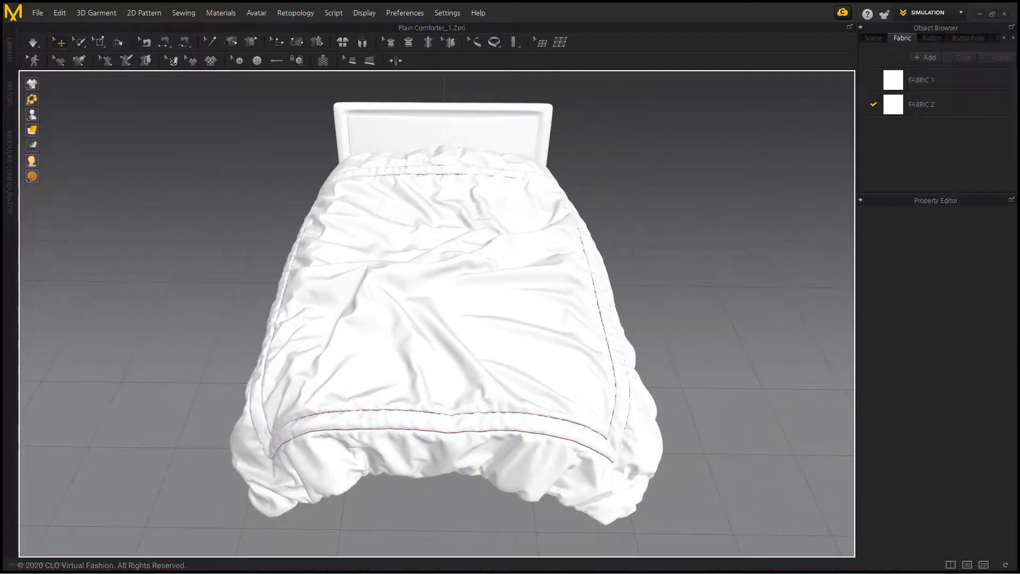